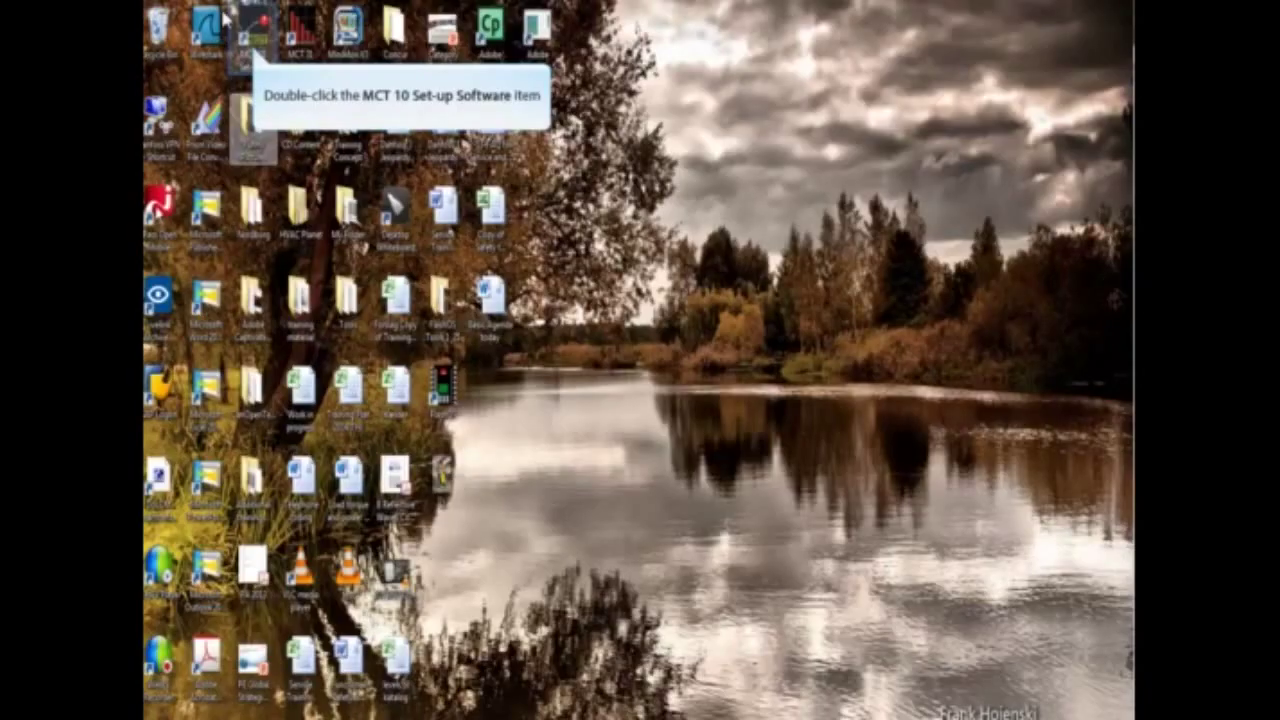
Step: Launch MCT 10 Set-up Software from its desktop icon
{"action": "double_click", "coordinate": [257, 55]}
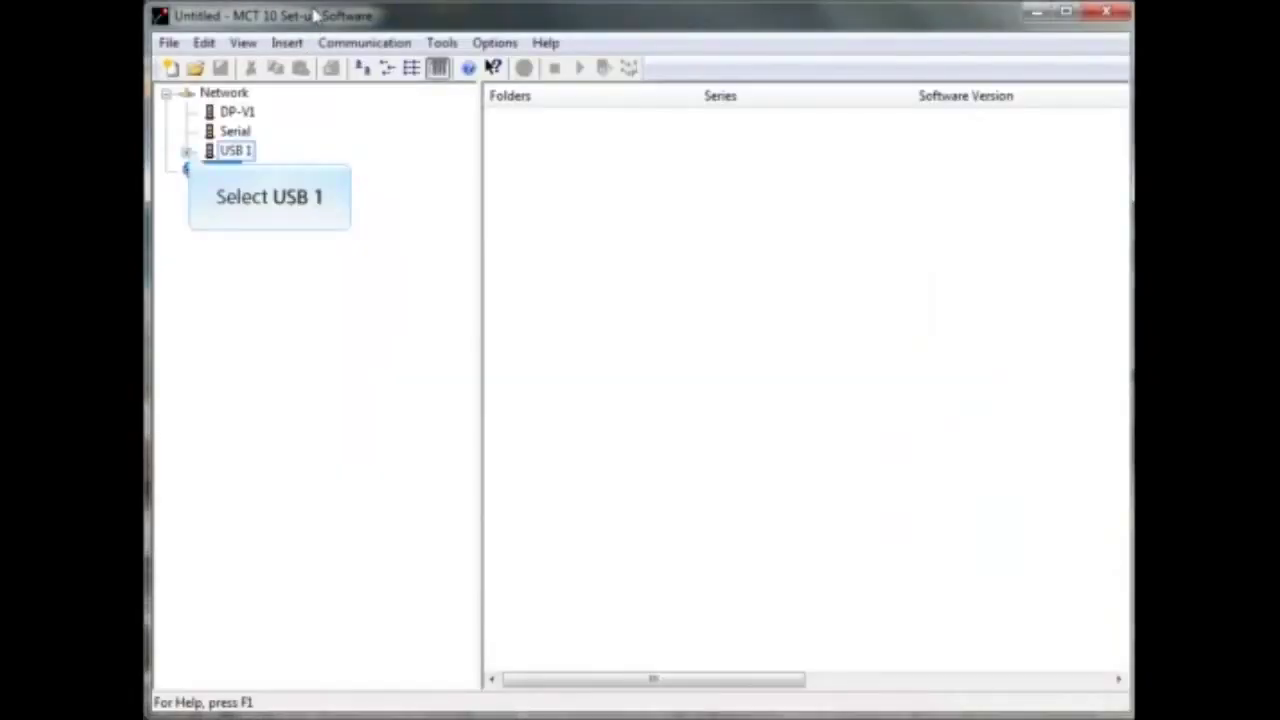
Step: Expand USB 1 and the FC-302 0.55KW drive node, then open its Safe configuration
{"action": "left_click", "coordinate": [187, 150]}
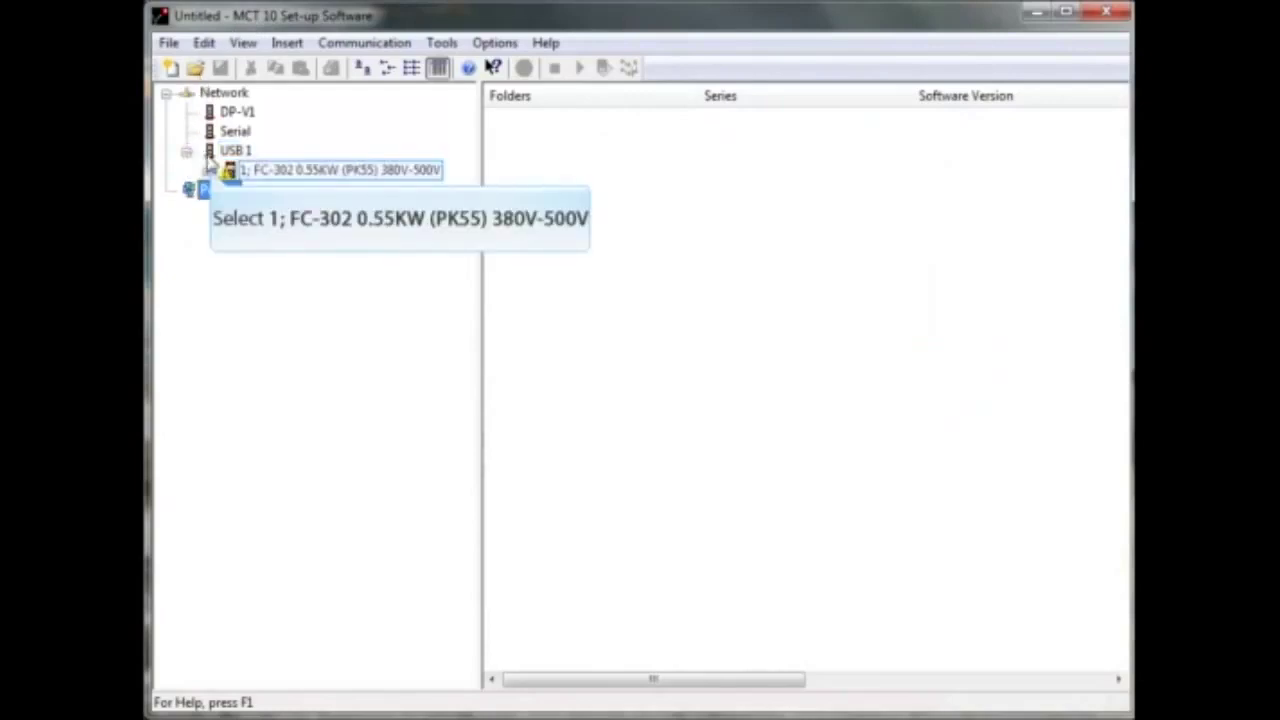
{"action": "left_click", "coordinate": [208, 172]}
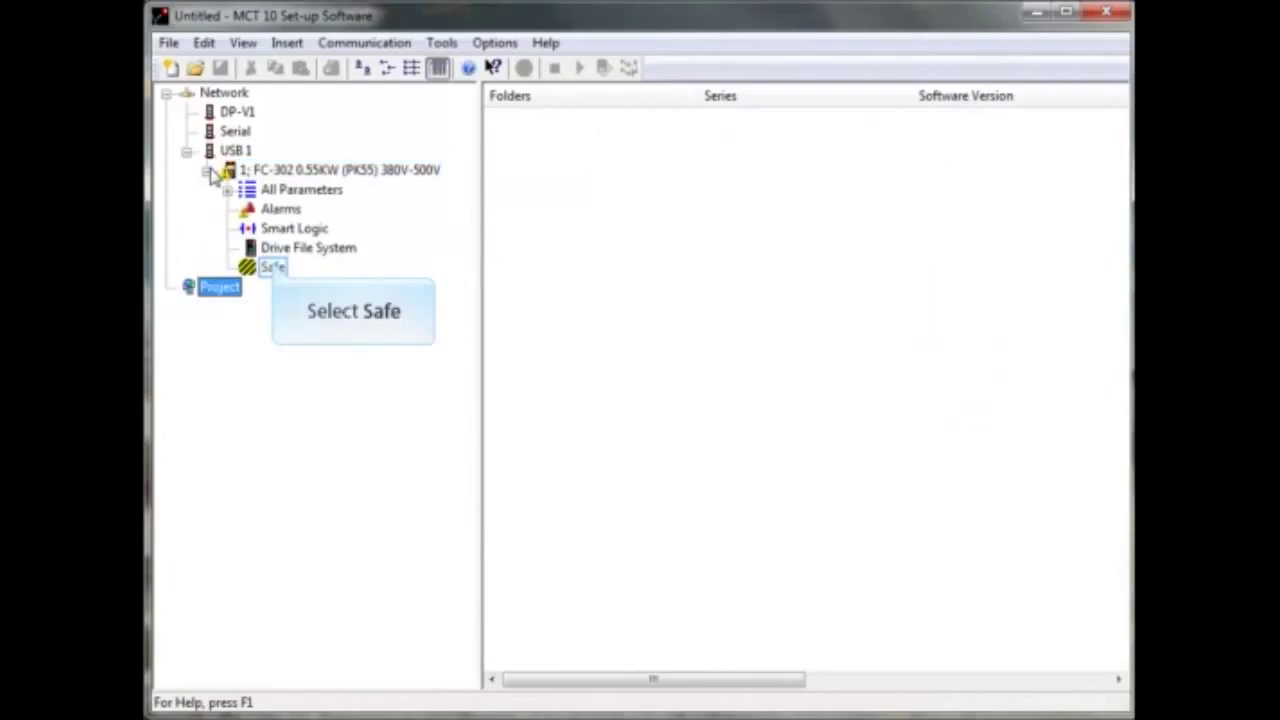
{"action": "left_click", "coordinate": [273, 267]}
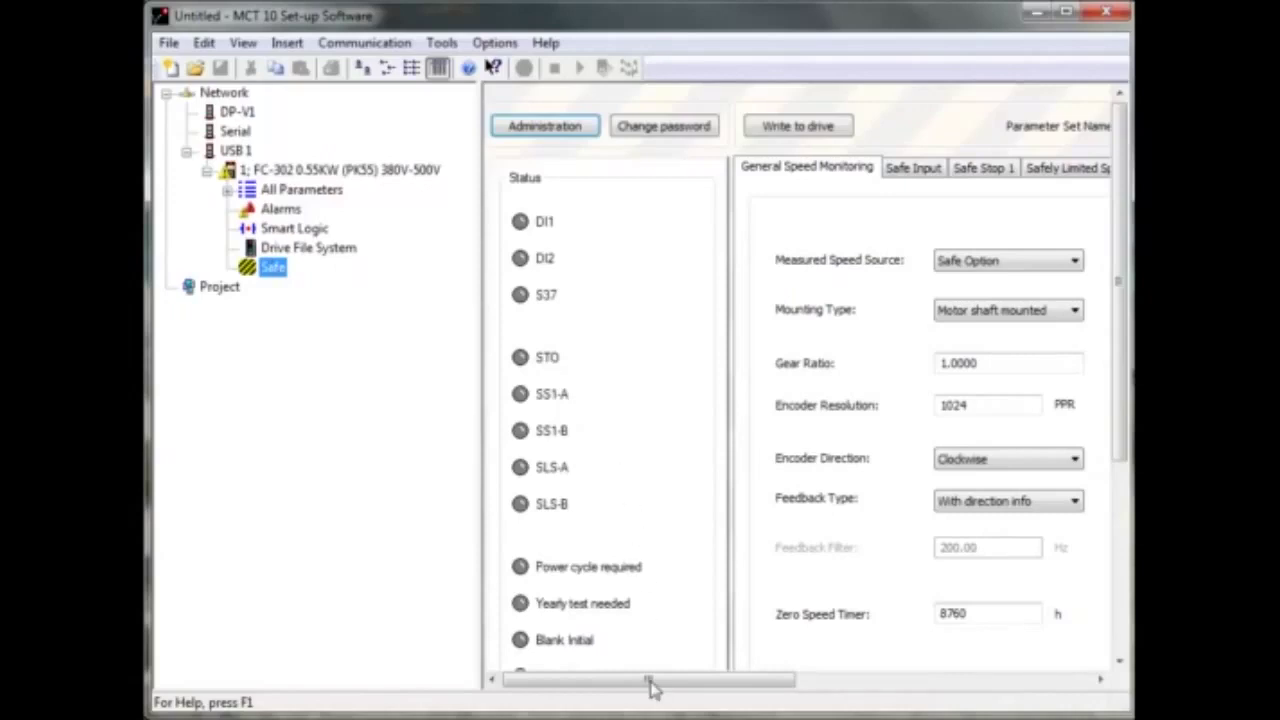
{"action": "left_click_drag", "start_coordinate": [650, 686], "coordinate": [808, 686]}
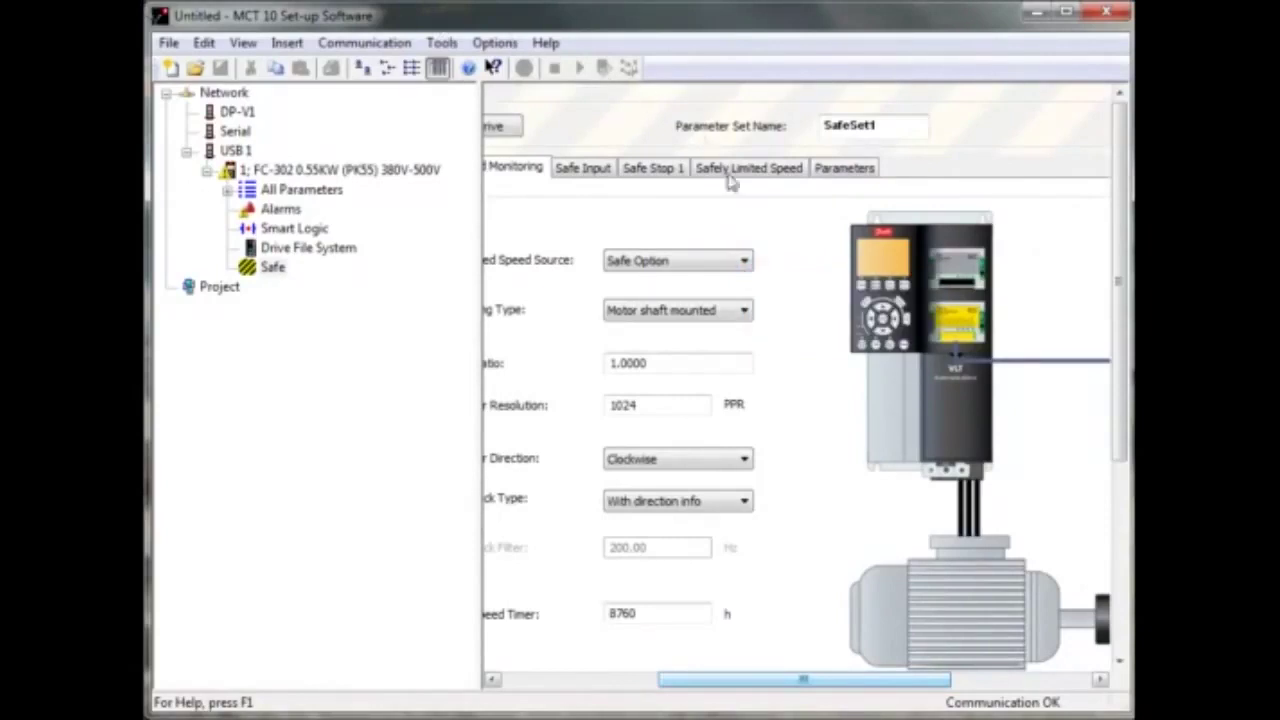
{"action": "left_click", "coordinate": [746, 261]}
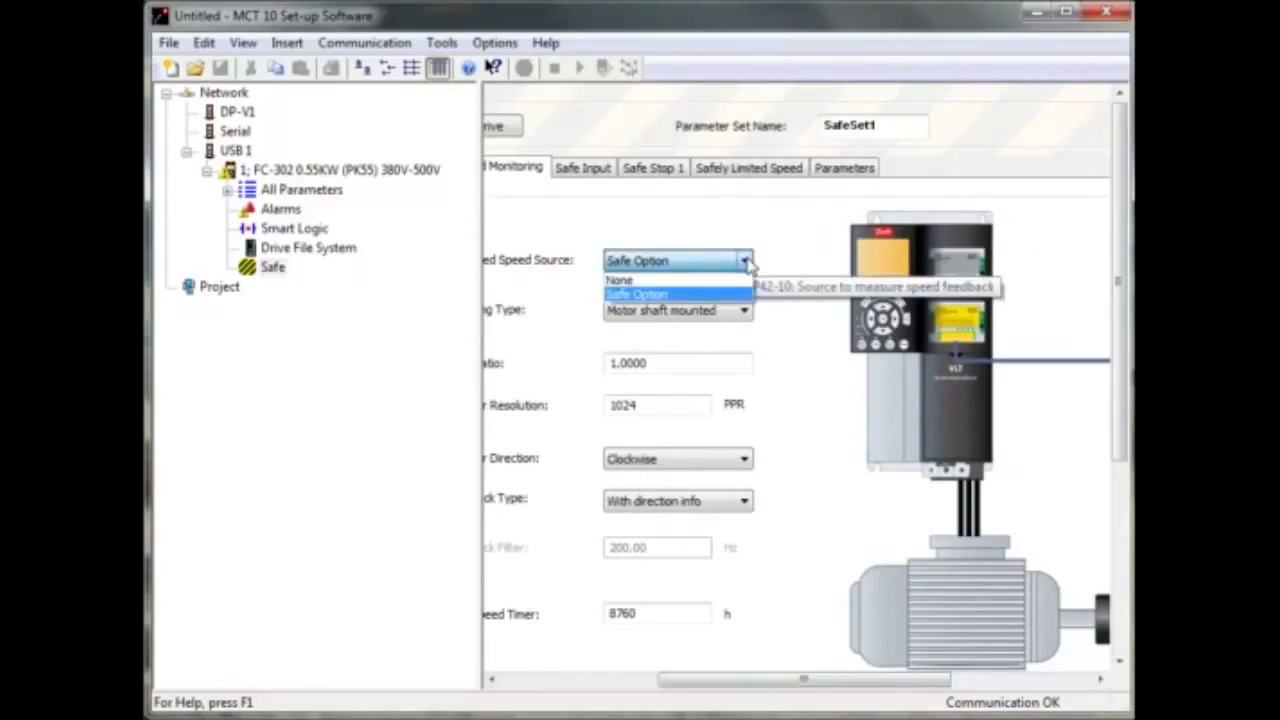
{"action": "left_click", "coordinate": [746, 261]}
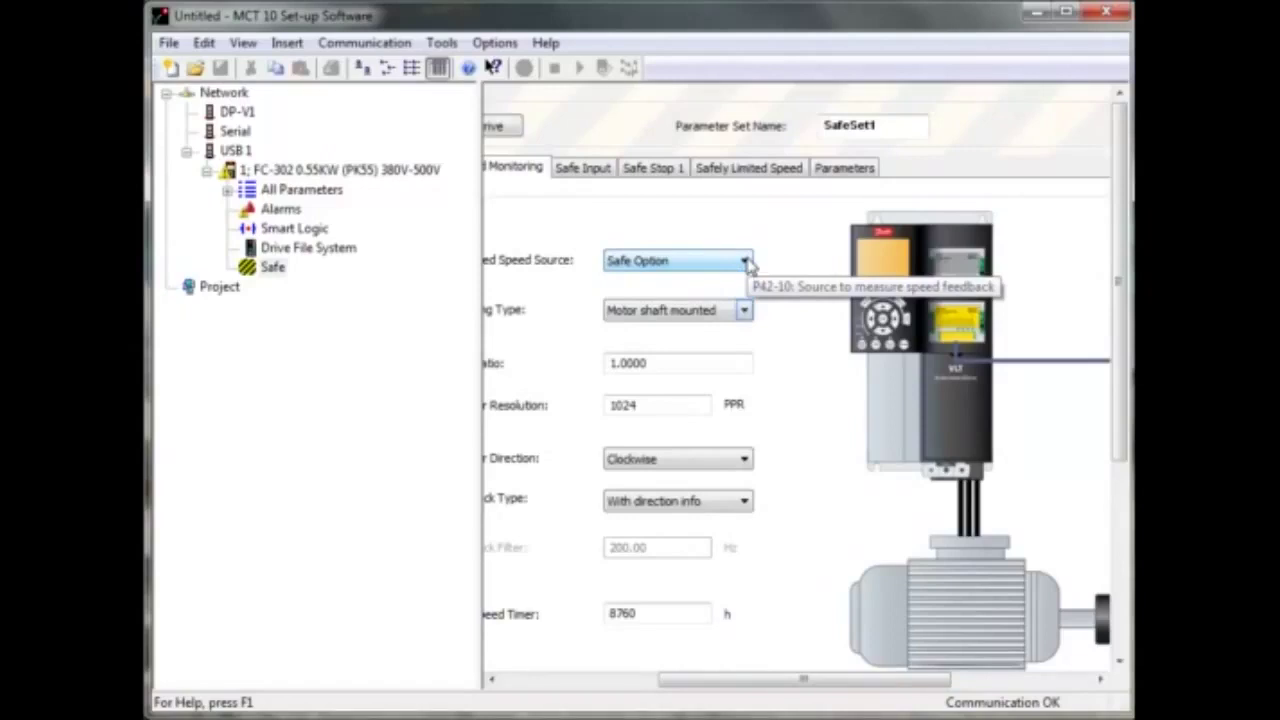
{"action": "left_click", "coordinate": [744, 312]}
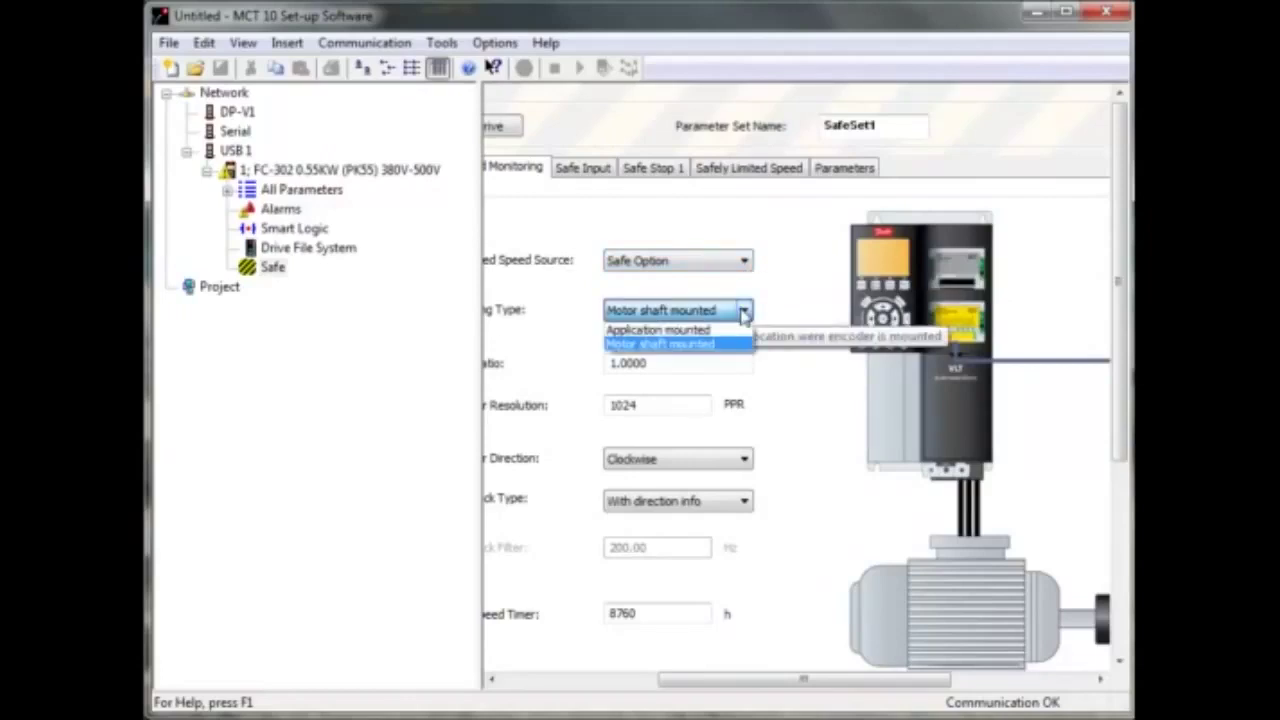
{"action": "left_click", "coordinate": [744, 313]}
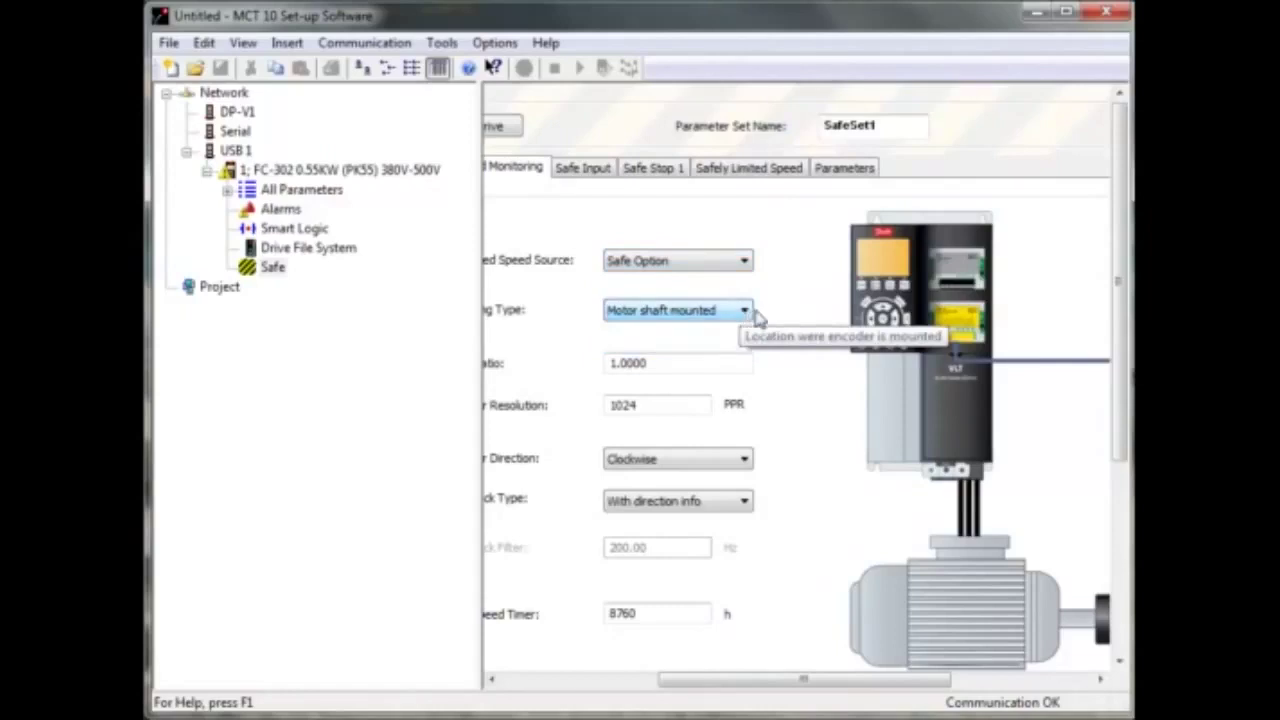
{"action": "left_click_drag", "start_coordinate": [848, 686], "coordinate": [792, 674]}
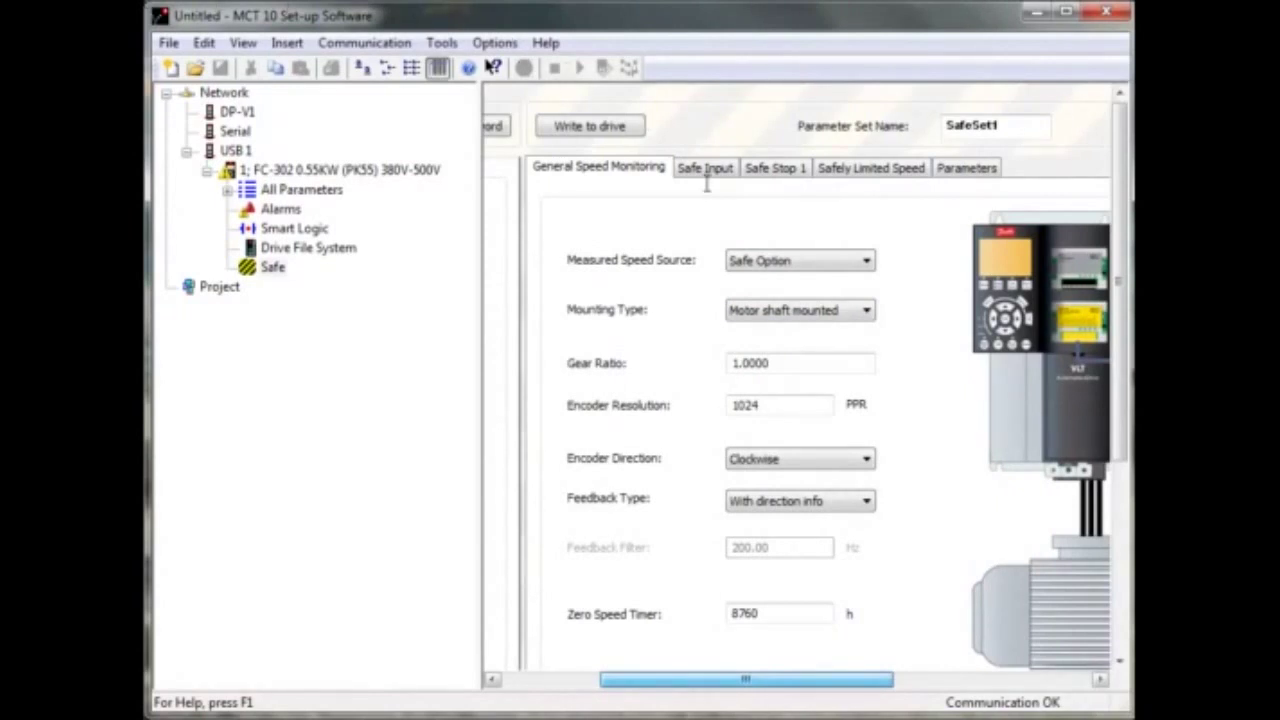
Step: Set encoder resolution to 4096 PPR, Counter clockwise direction and Without direction info feedback
{"action": "double_click", "coordinate": [777, 413]}
{"action": "type", "text": "4096"}
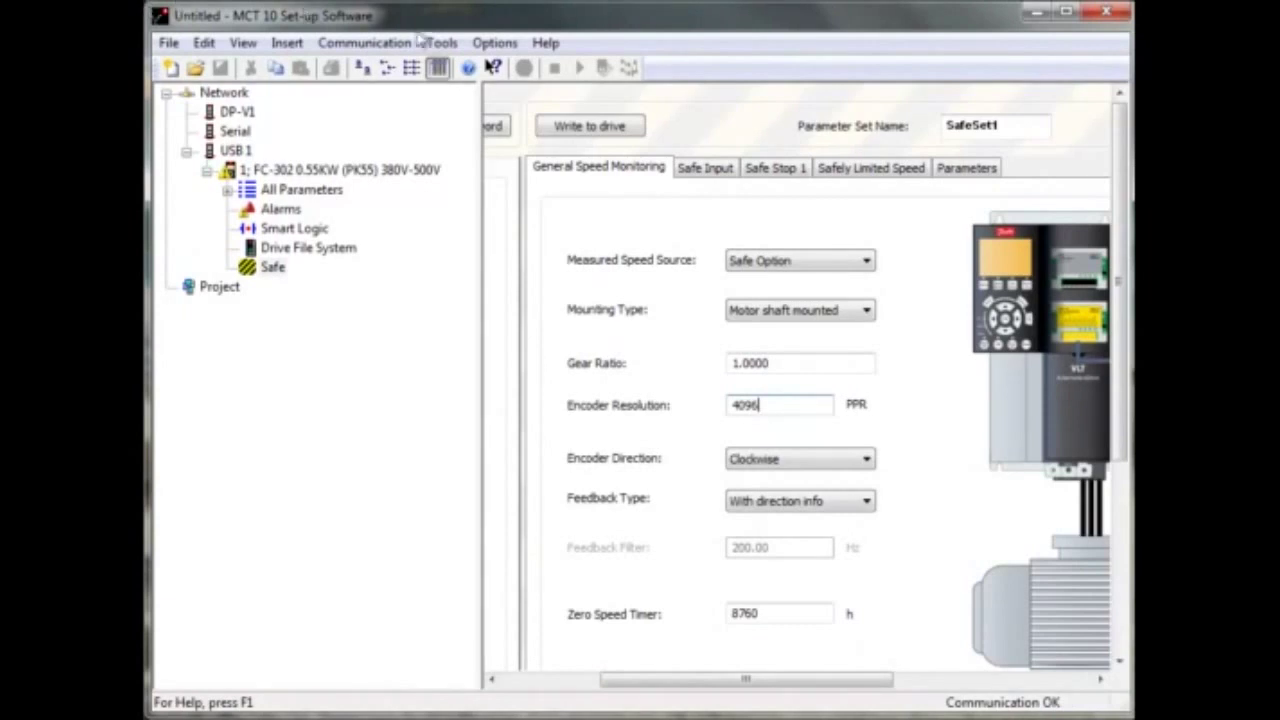
{"action": "key", "text": "Tab"}
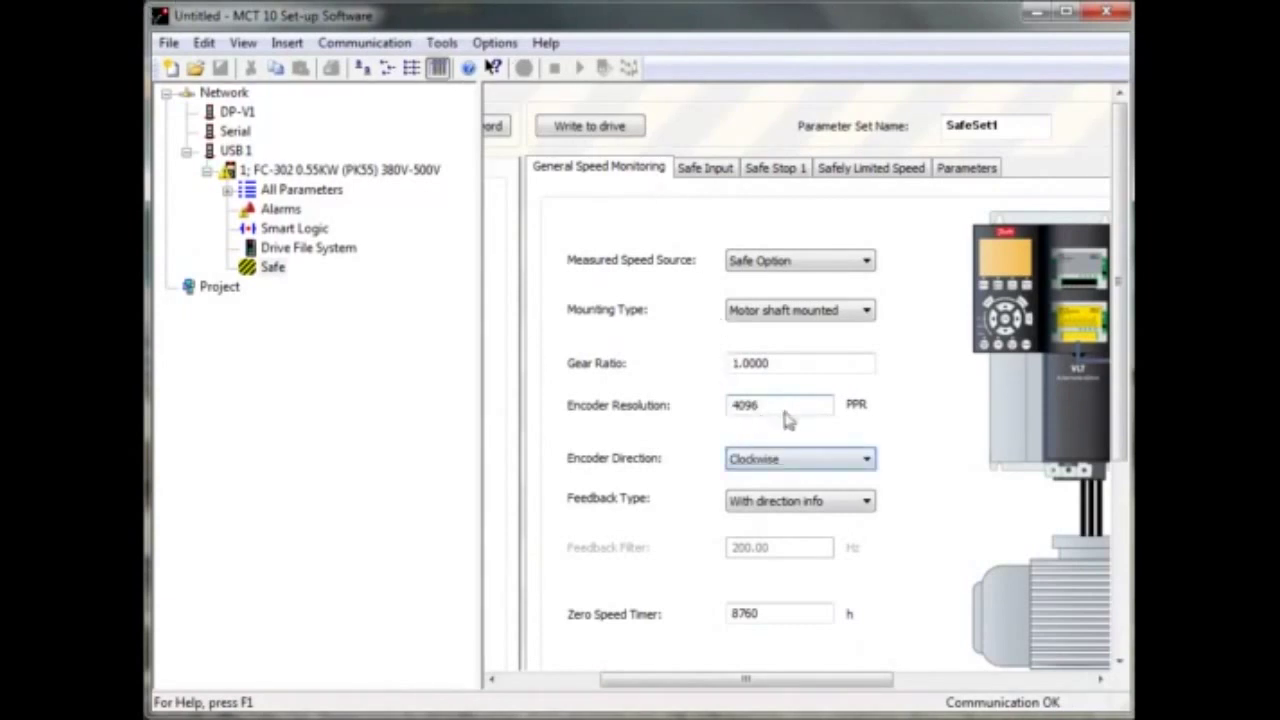
{"action": "left_click", "coordinate": [857, 466]}
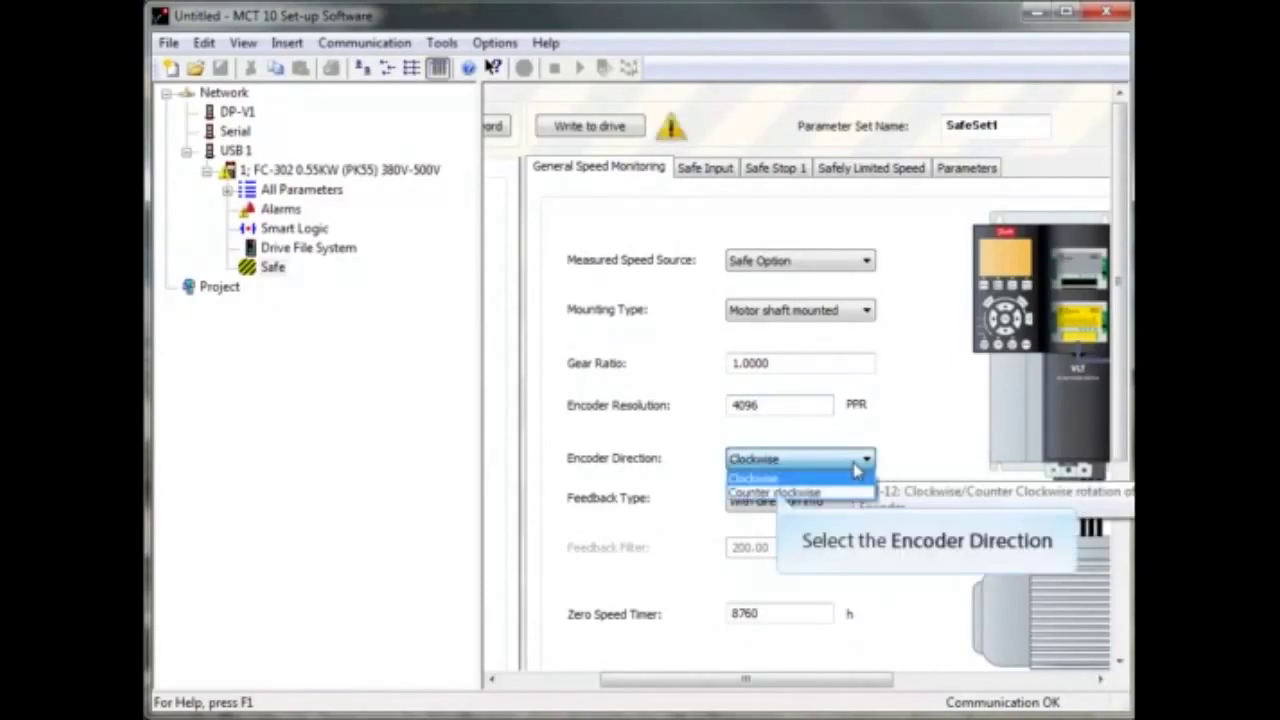
{"action": "left_click", "coordinate": [778, 492]}
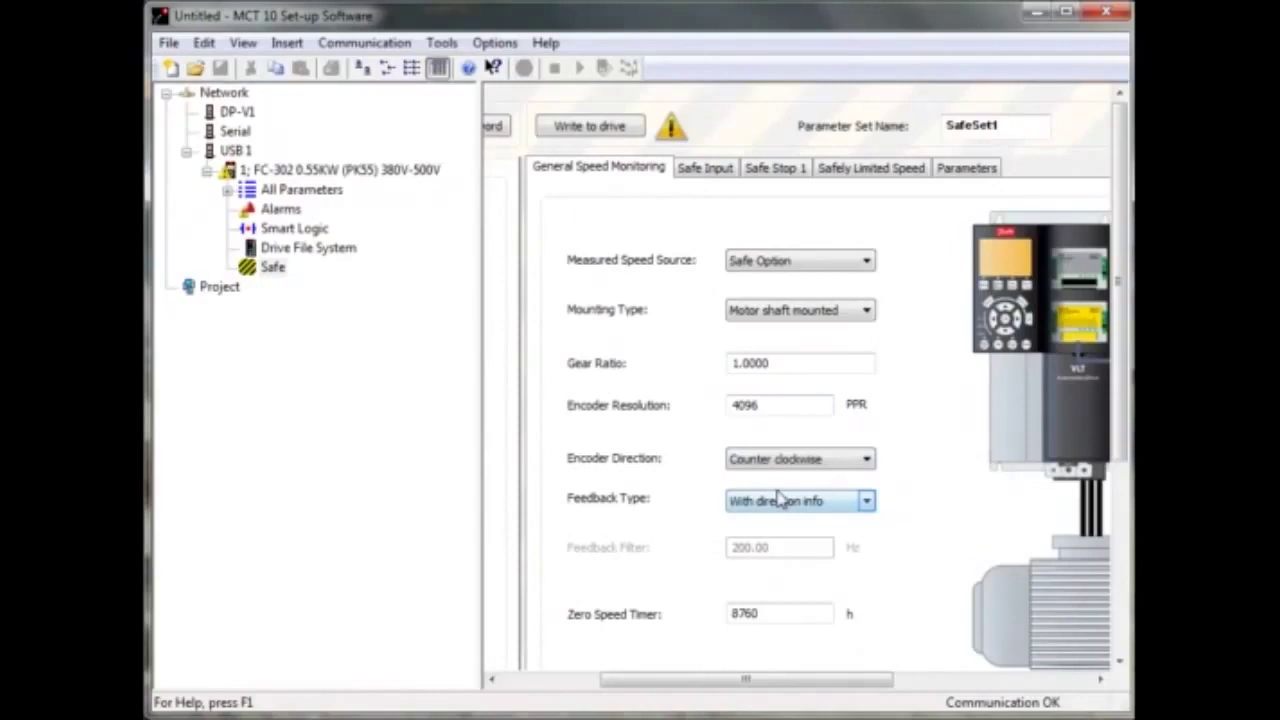
{"action": "left_click", "coordinate": [868, 505]}
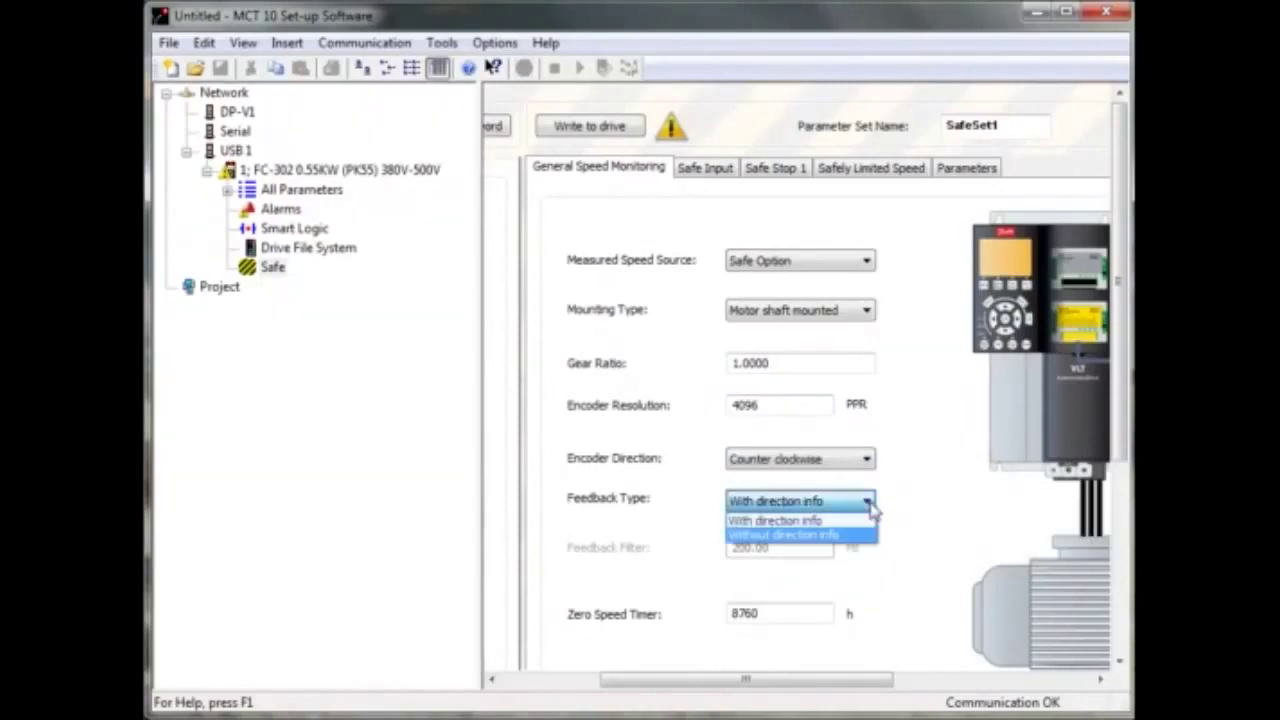
{"action": "left_click", "coordinate": [762, 537]}
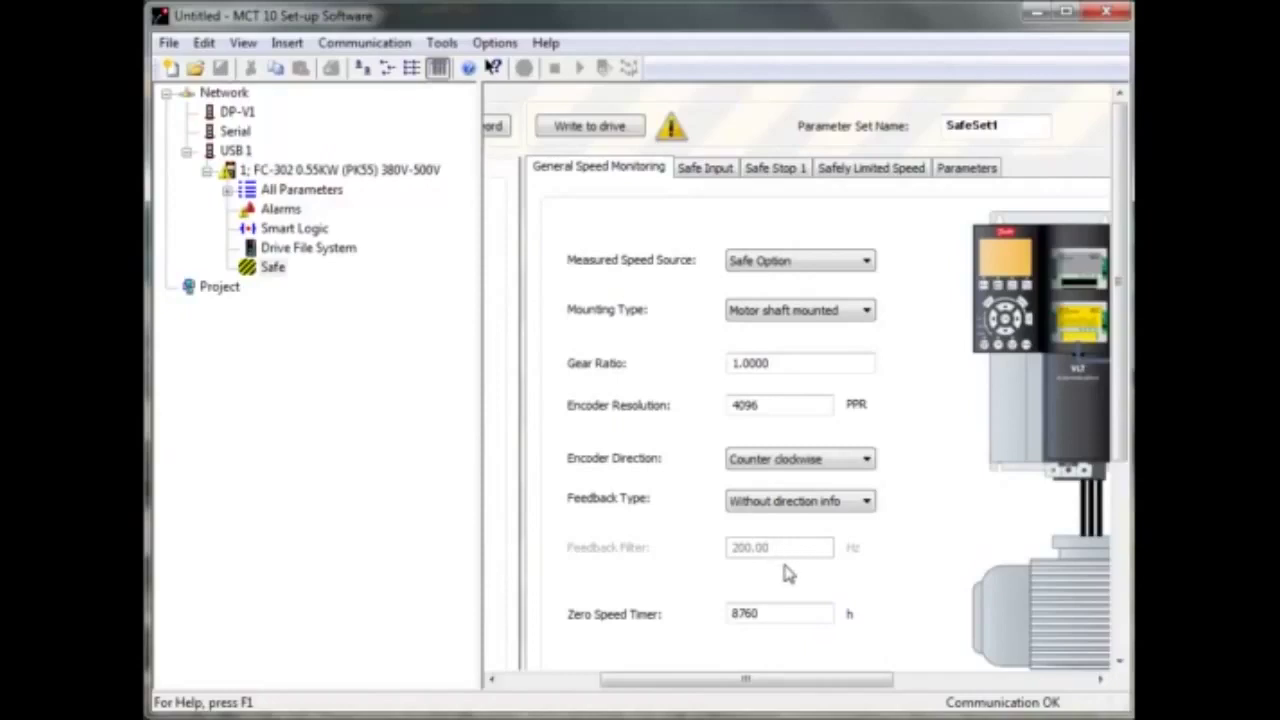
{"action": "left_click_drag", "start_coordinate": [797, 682], "coordinate": [660, 678]}
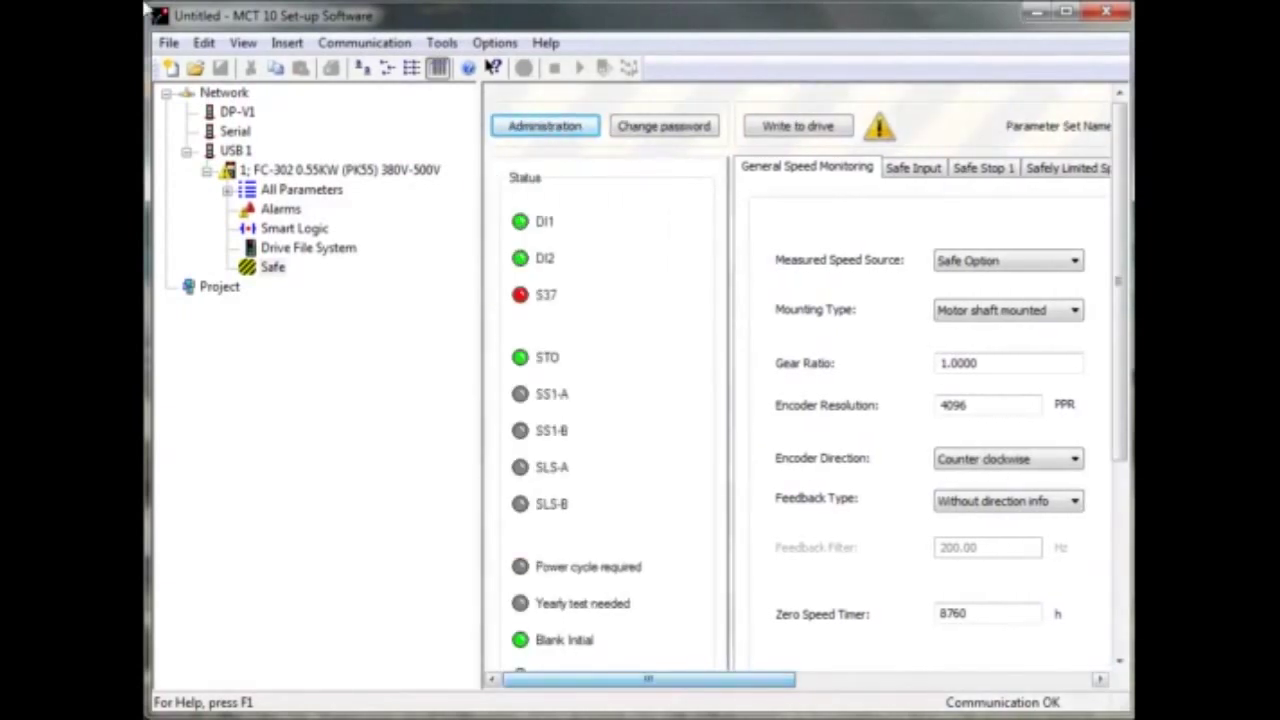
{"action": "left_click_drag", "start_coordinate": [1122, 277], "coordinate": [1130, 507]}
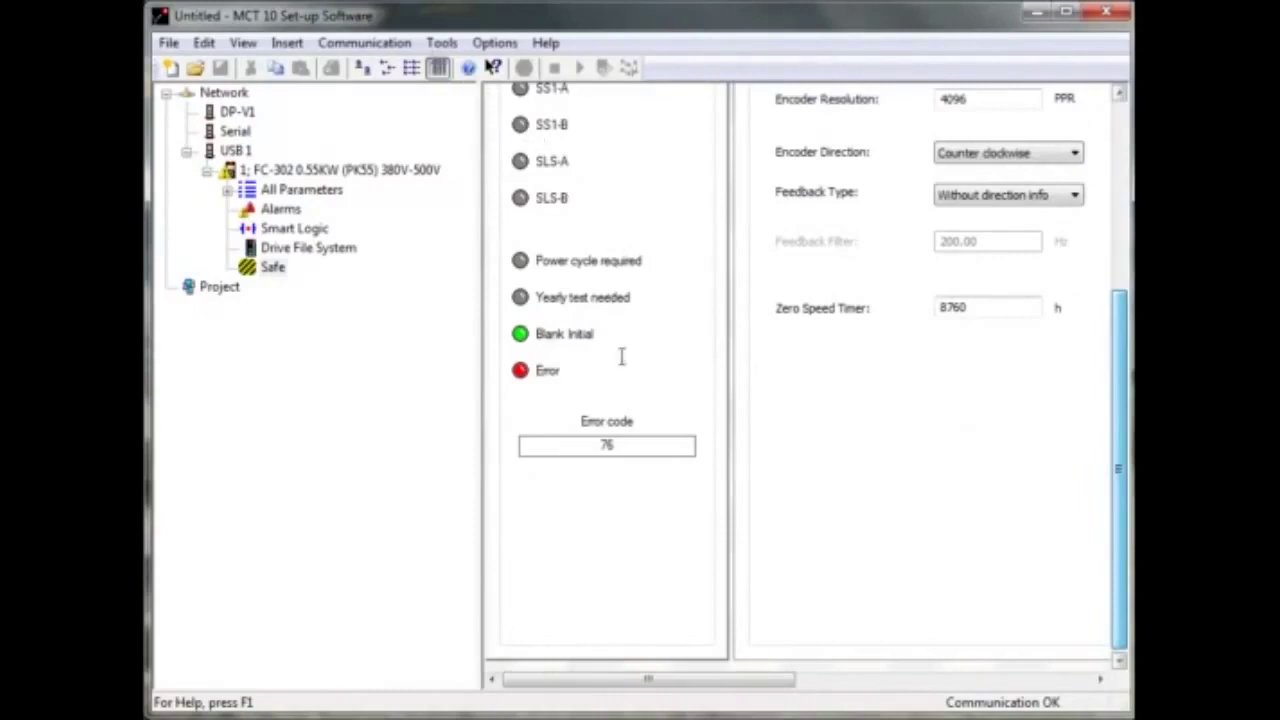
{"action": "double_click", "coordinate": [627, 446]}
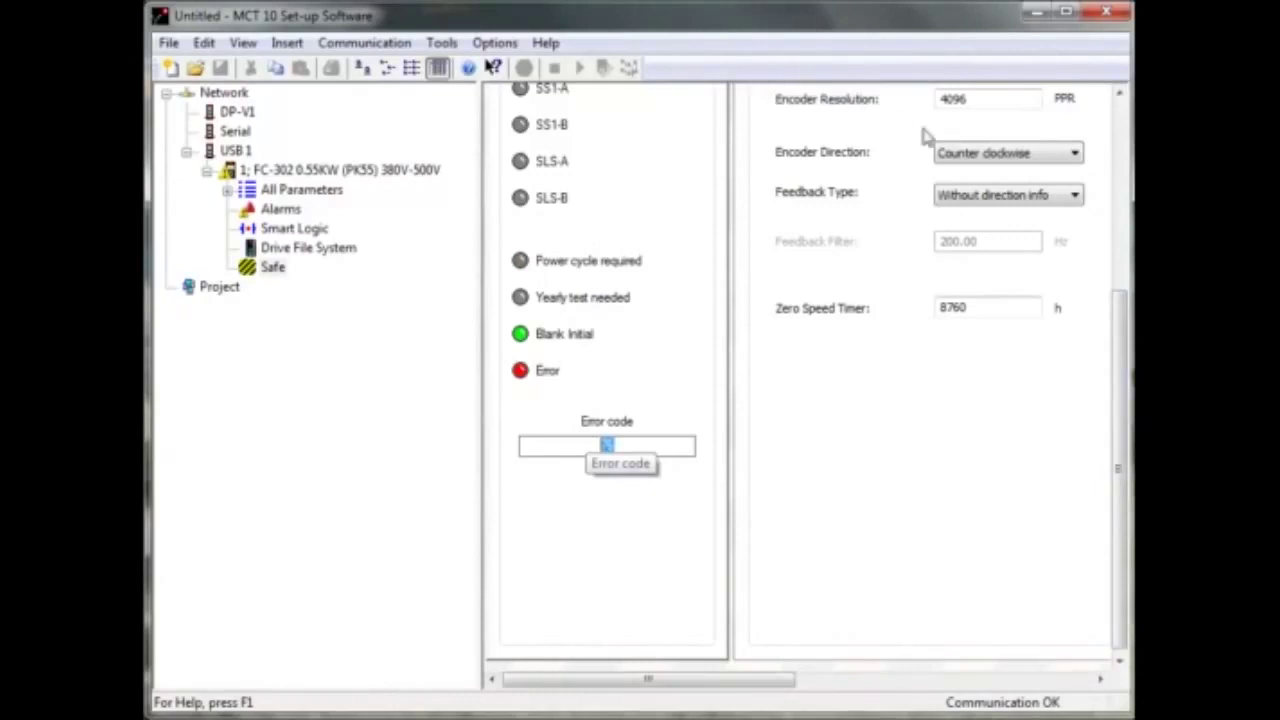
{"action": "scroll", "coordinate": [1120, 425], "scroll_direction": "up", "scroll_amount": 6}
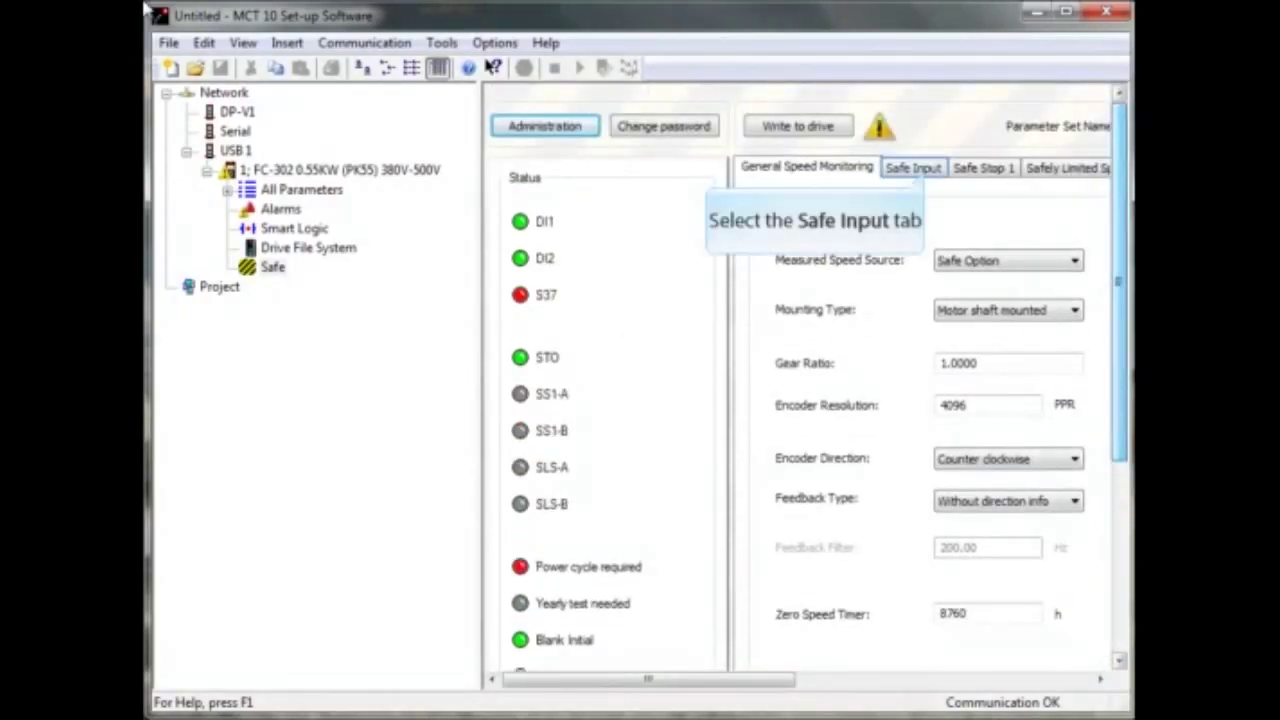
Step: On the Safe Input tab, assign SS1-a to DI1 with input type NC
{"action": "left_click", "coordinate": [927, 172]}
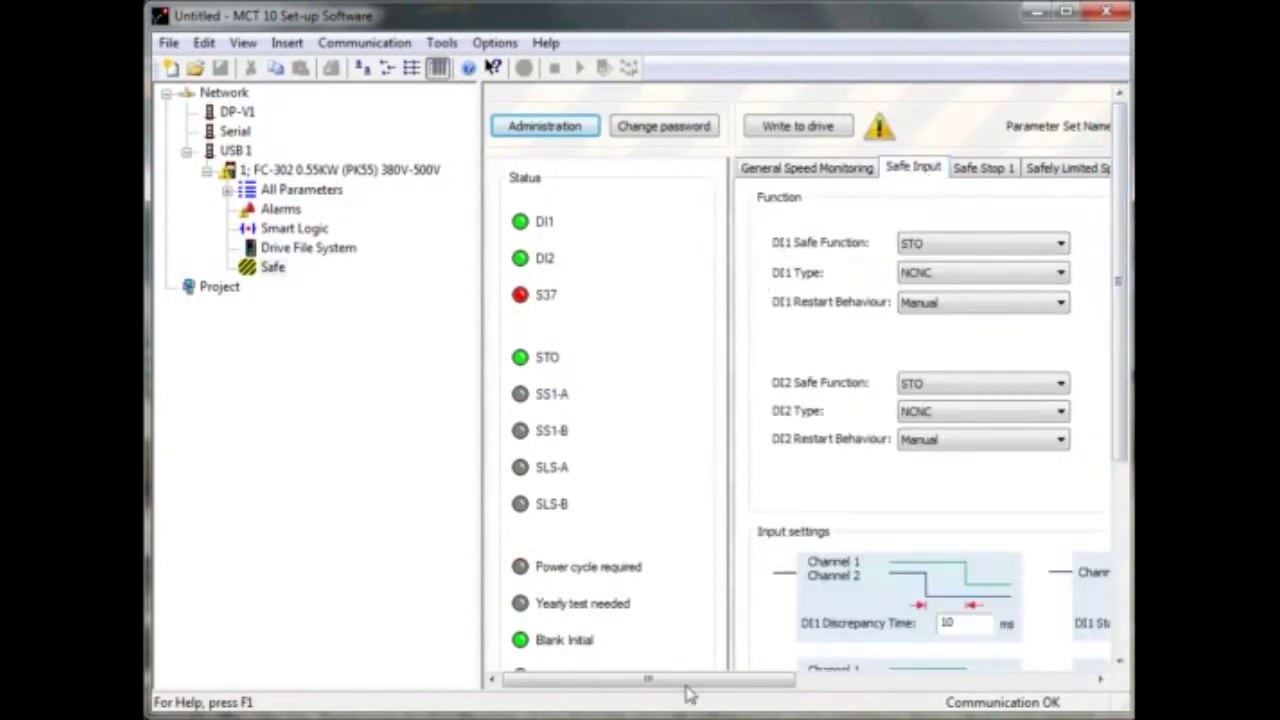
{"action": "left_click_drag", "start_coordinate": [648, 681], "coordinate": [812, 676]}
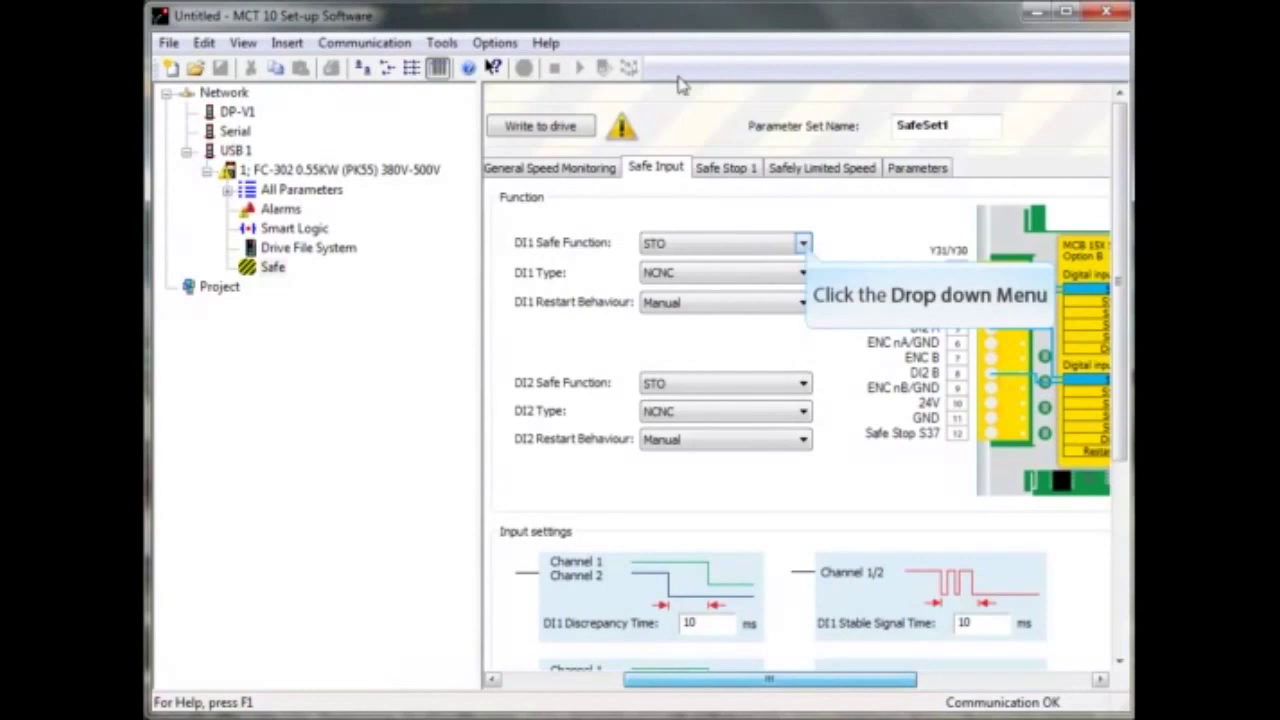
{"action": "left_click", "coordinate": [804, 244]}
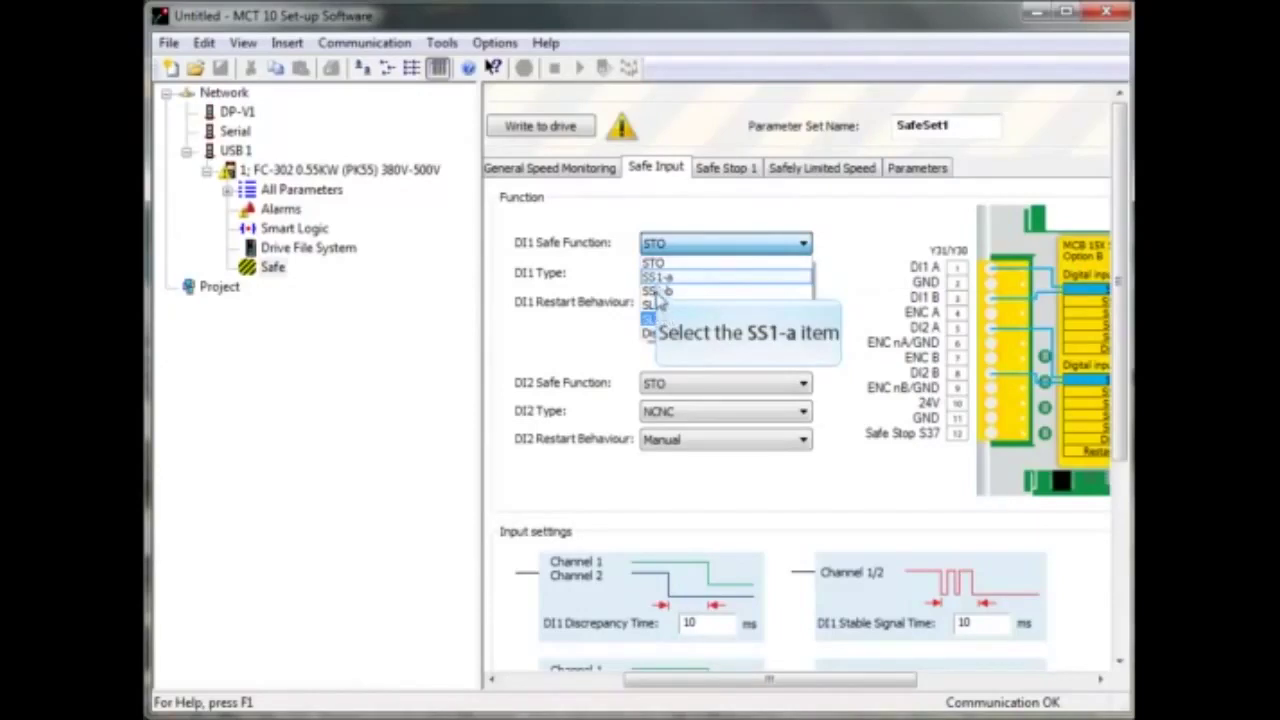
{"action": "left_click", "coordinate": [656, 279]}
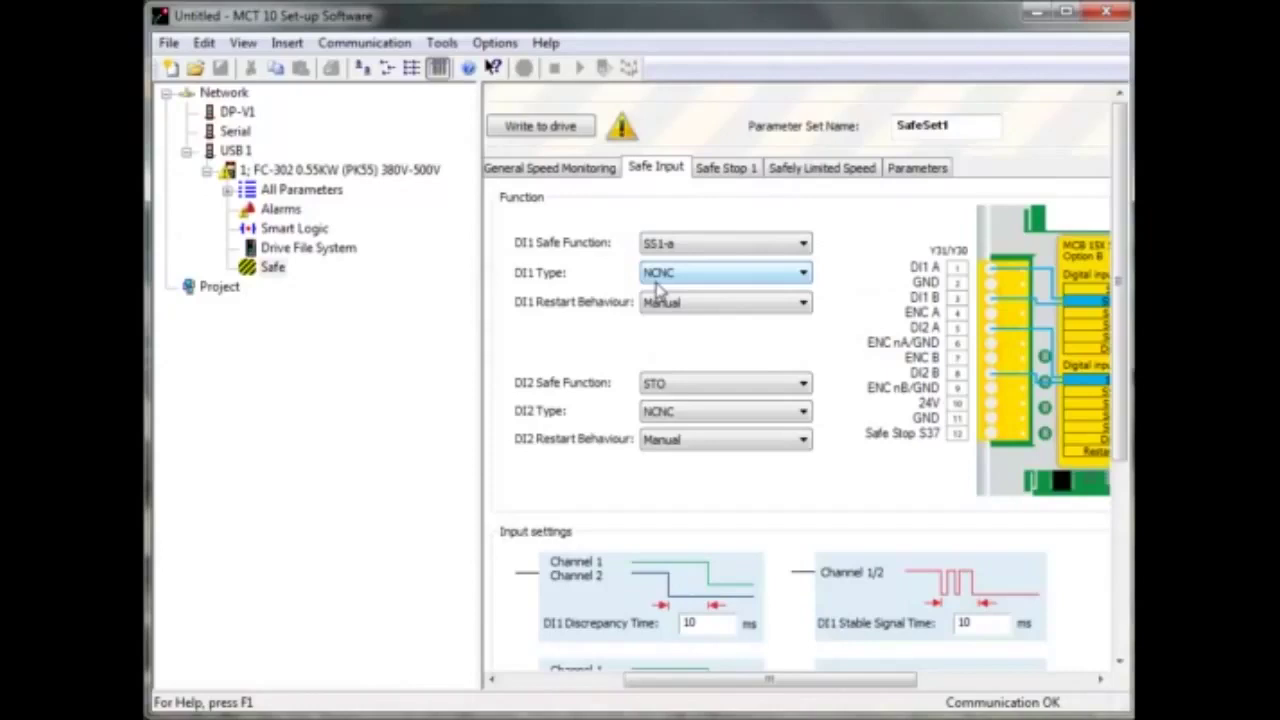
{"action": "left_click", "coordinate": [804, 273]}
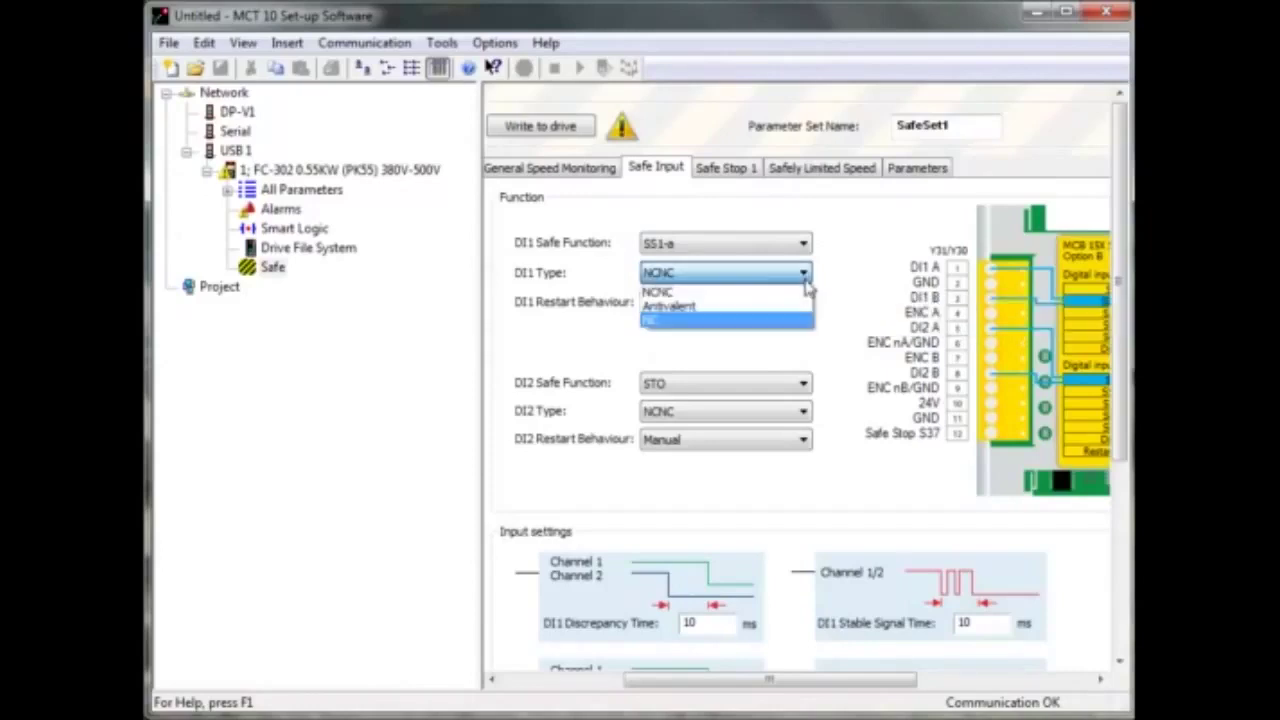
{"action": "left_click", "coordinate": [662, 320]}
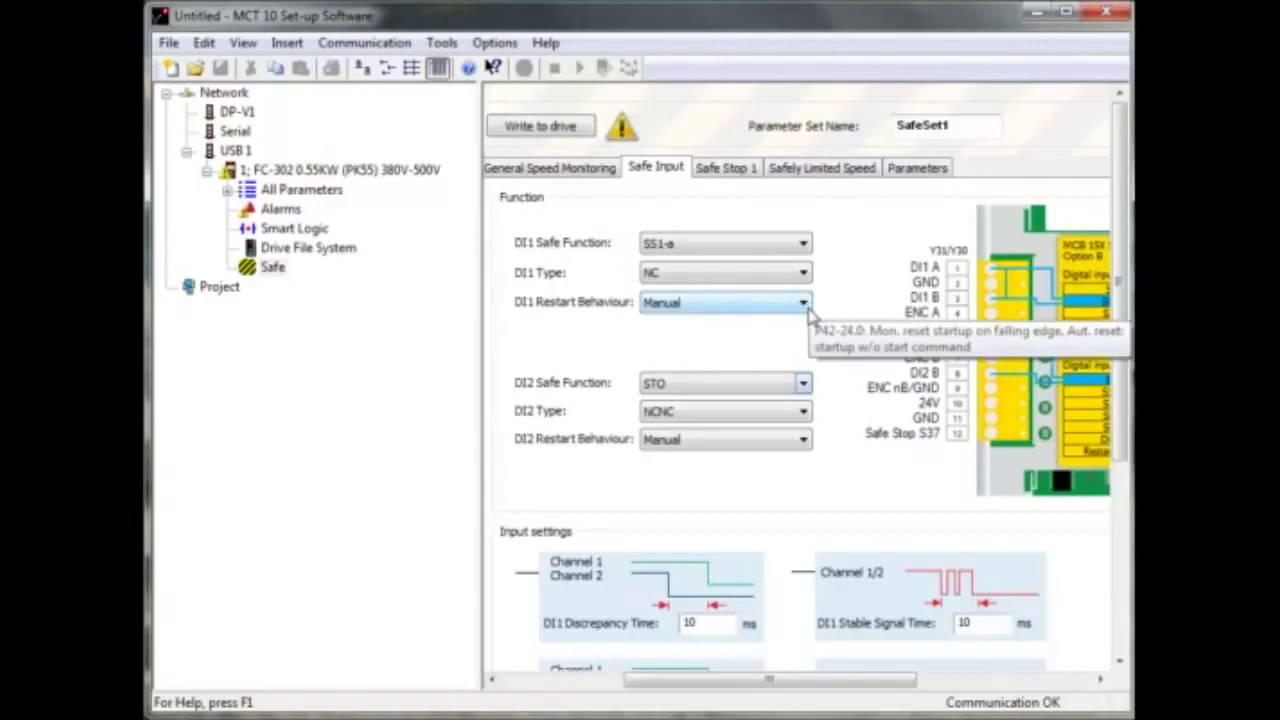
Step: Assign SLS-a to DI2, keep its NCNC type, and set Automatic restart behaviour
{"action": "left_click", "coordinate": [804, 386]}
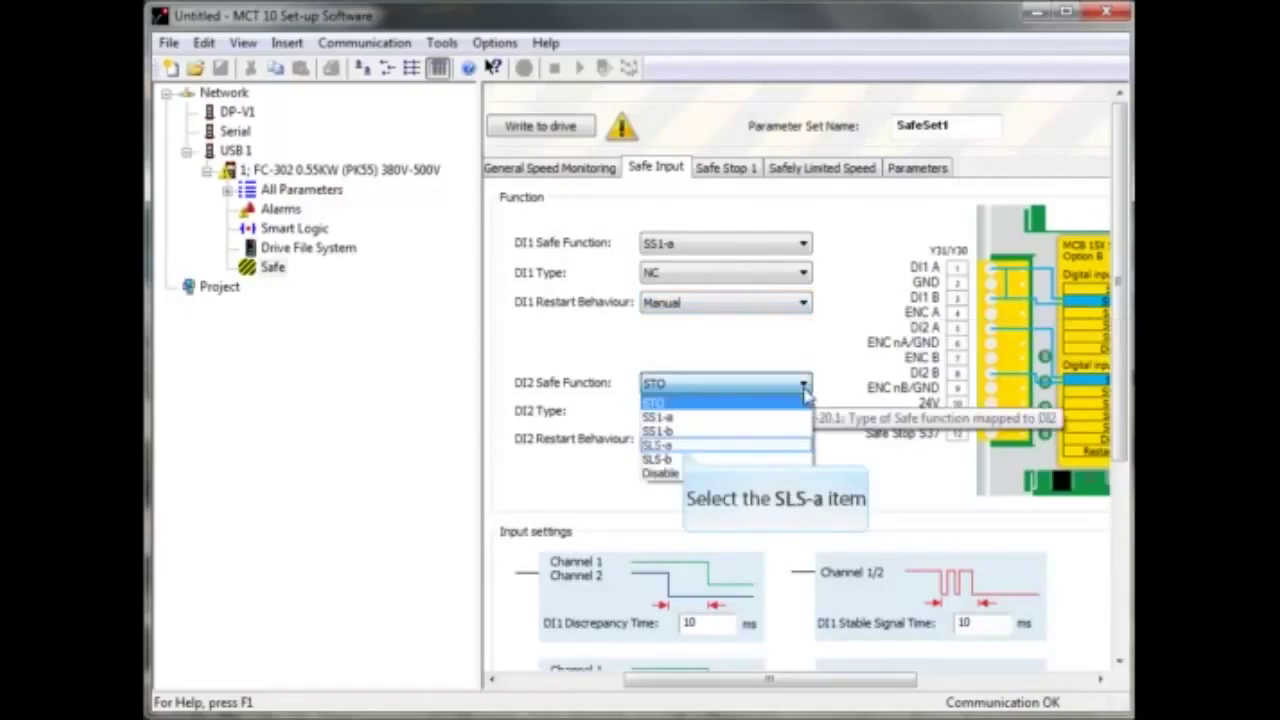
{"action": "left_click", "coordinate": [688, 445]}
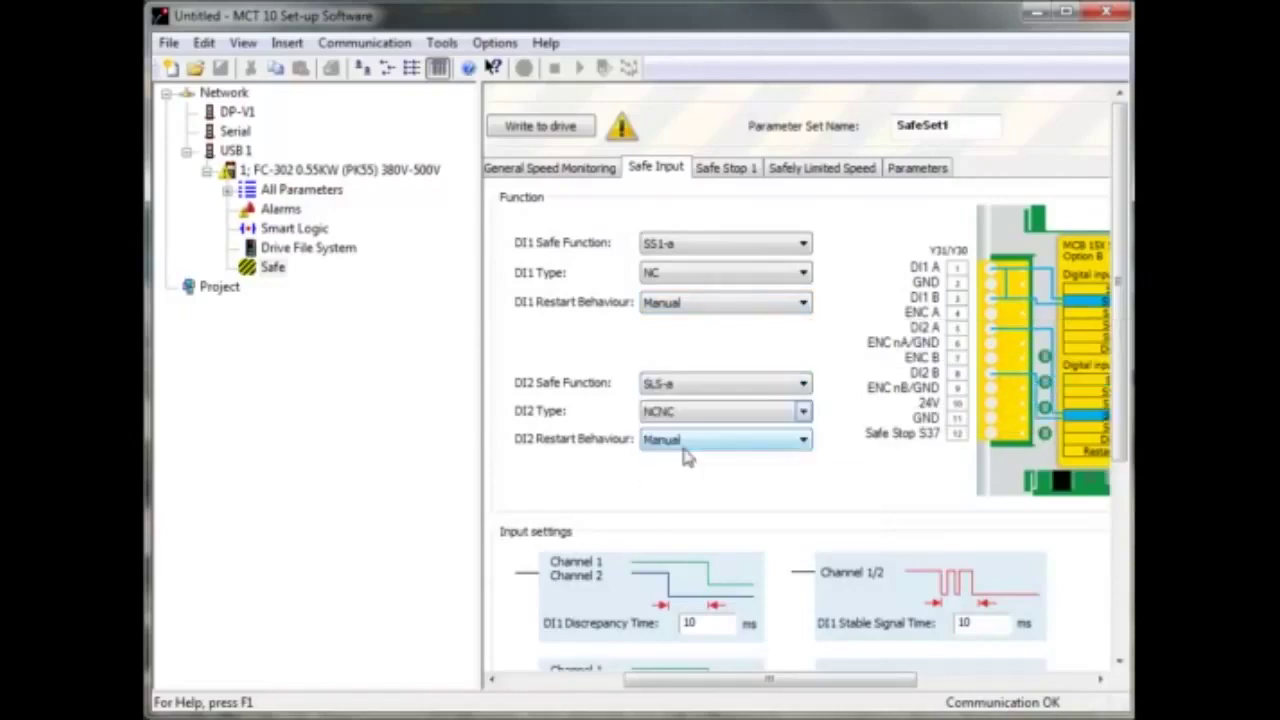
{"action": "left_click", "coordinate": [803, 413]}
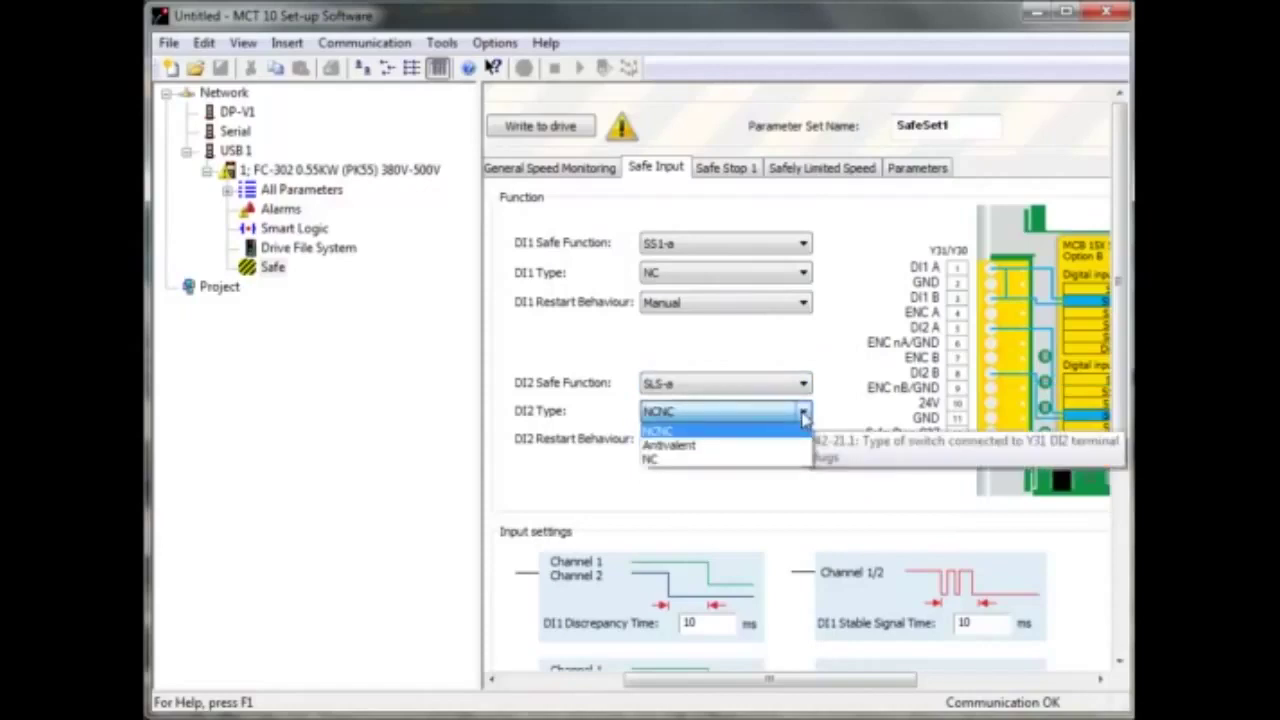
{"action": "left_click", "coordinate": [803, 418]}
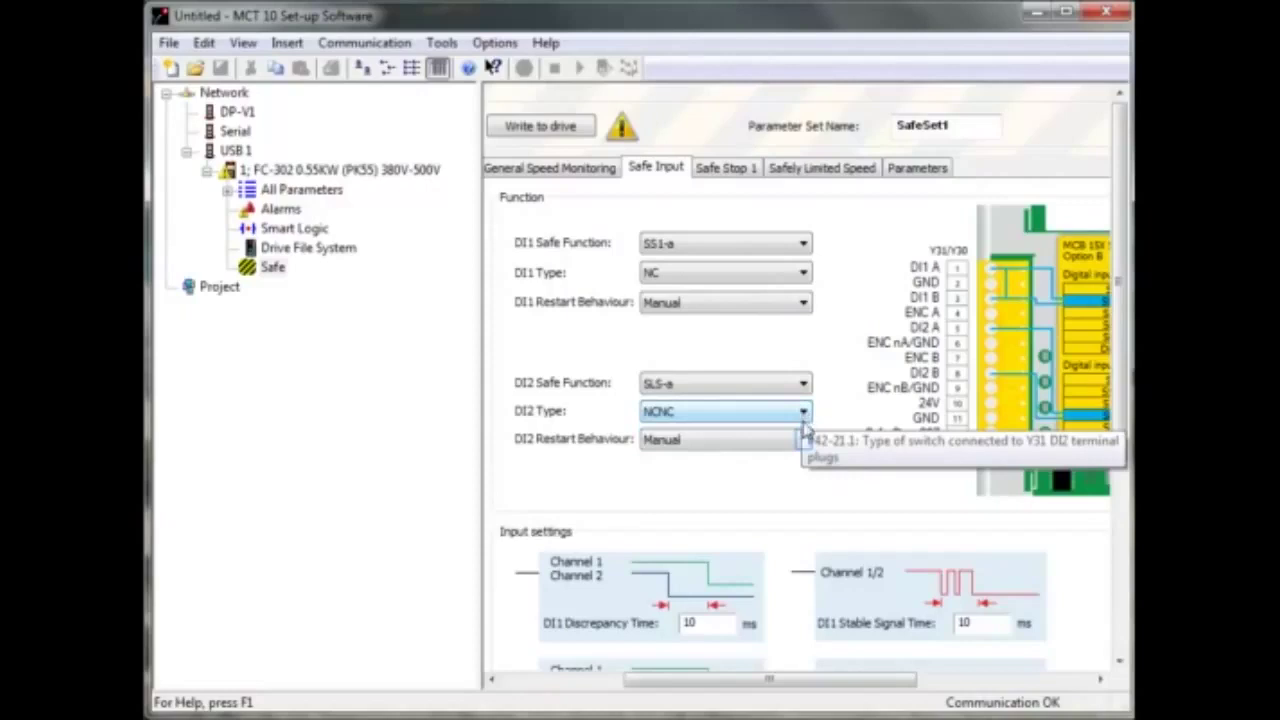
{"action": "left_click", "coordinate": [804, 441]}
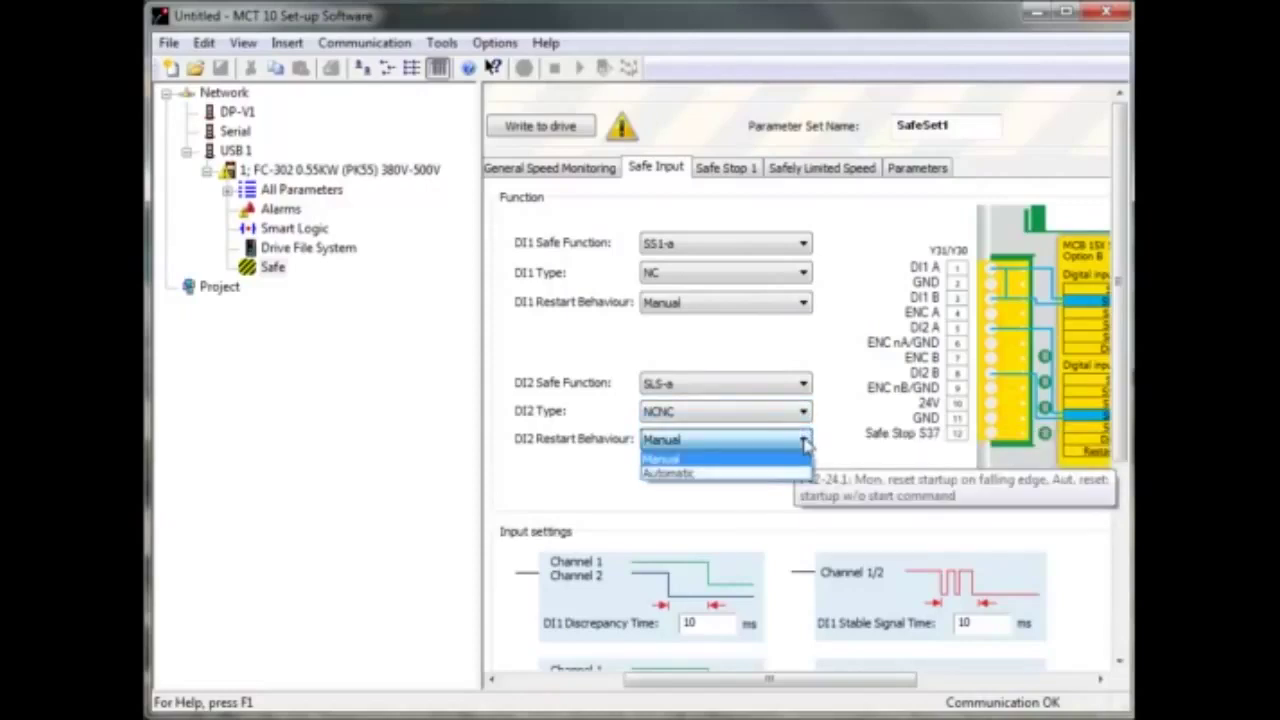
{"action": "left_click", "coordinate": [680, 473]}
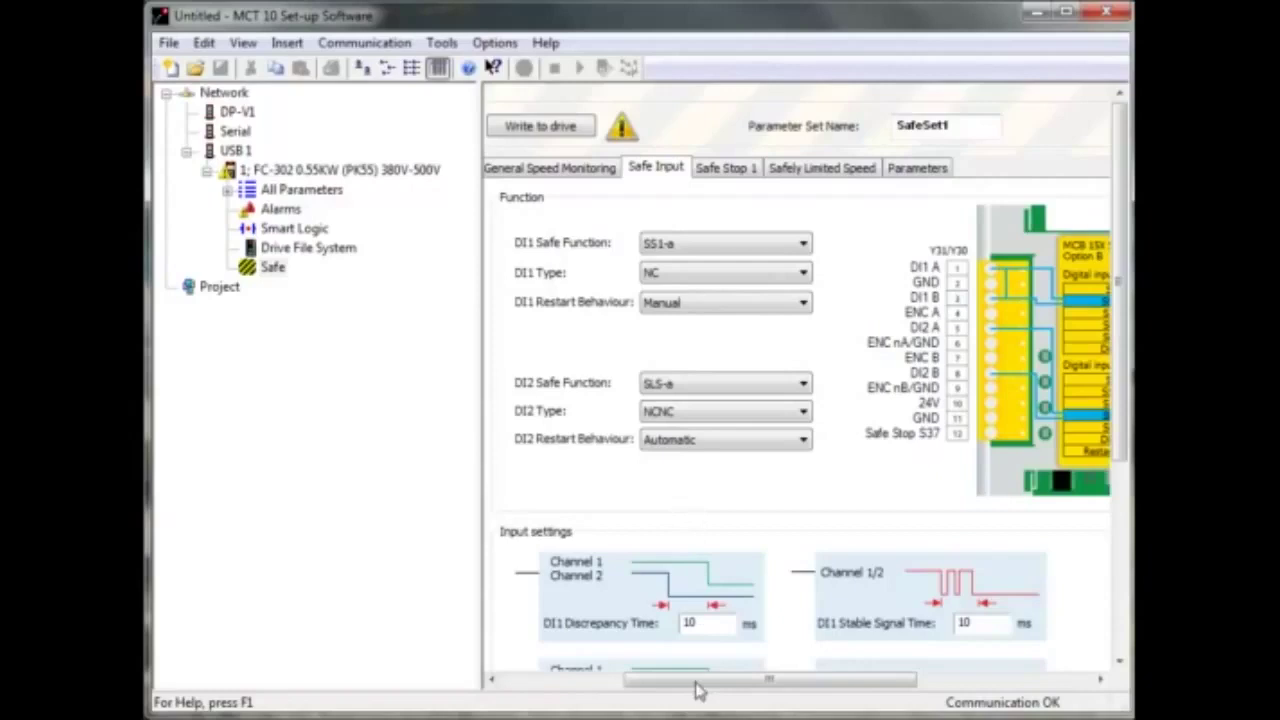
{"action": "mouse_move", "coordinate": [698, 690]}
{"action": "left_mouse_down"}
{"action": "mouse_move", "coordinate": [835, 697]}
{"action": "mouse_move", "coordinate": [684, 705]}
{"action": "left_mouse_up"}
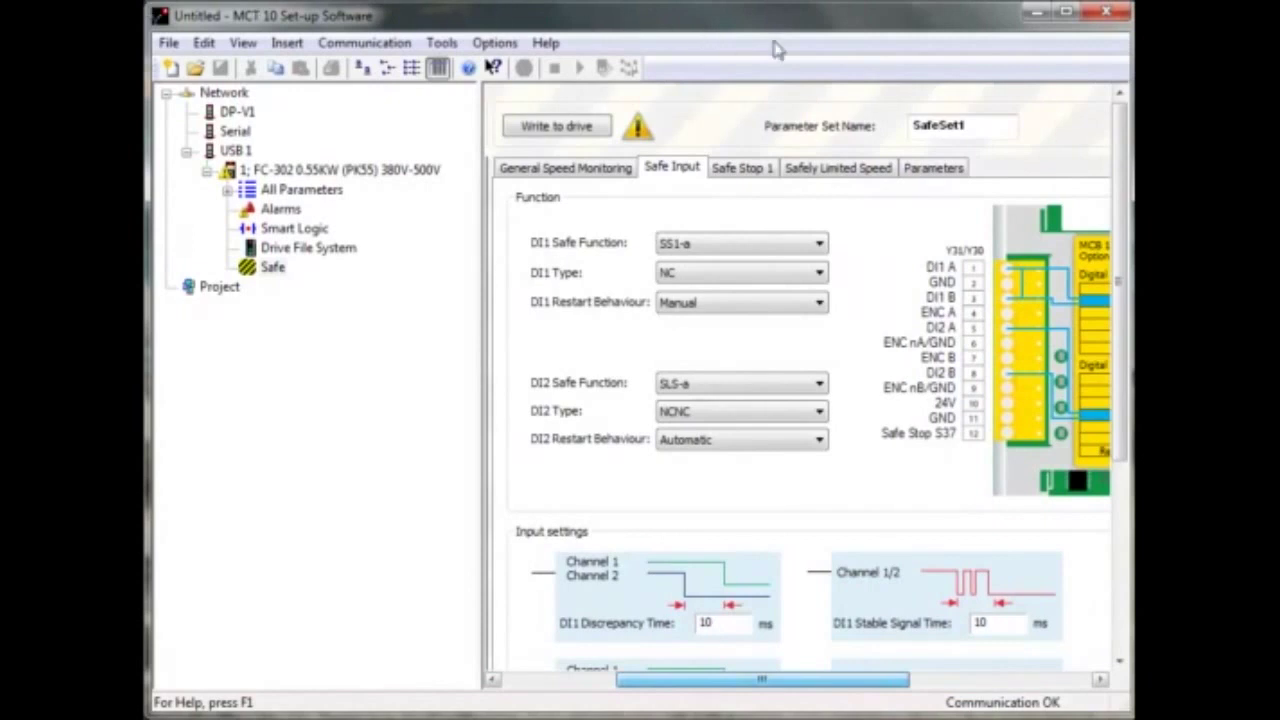
{"action": "left_click_drag", "start_coordinate": [1120, 257], "coordinate": [1122, 459]}
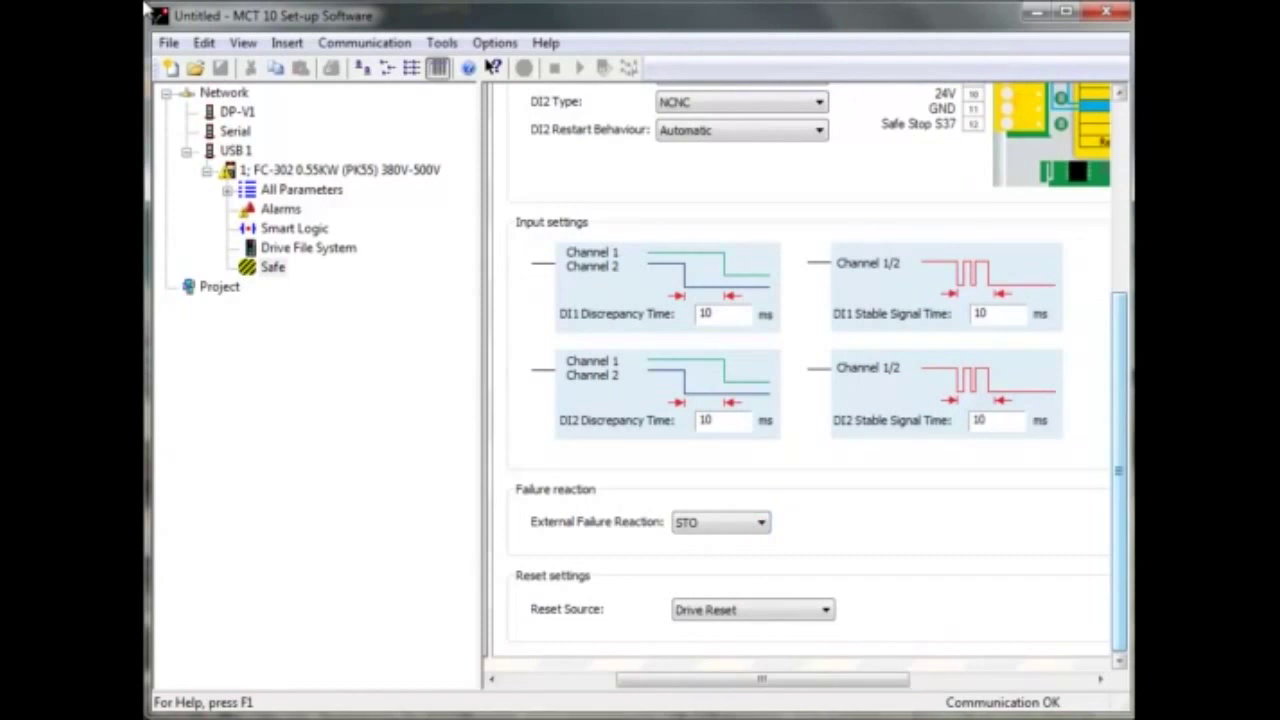
{"action": "left_click", "coordinate": [762, 524]}
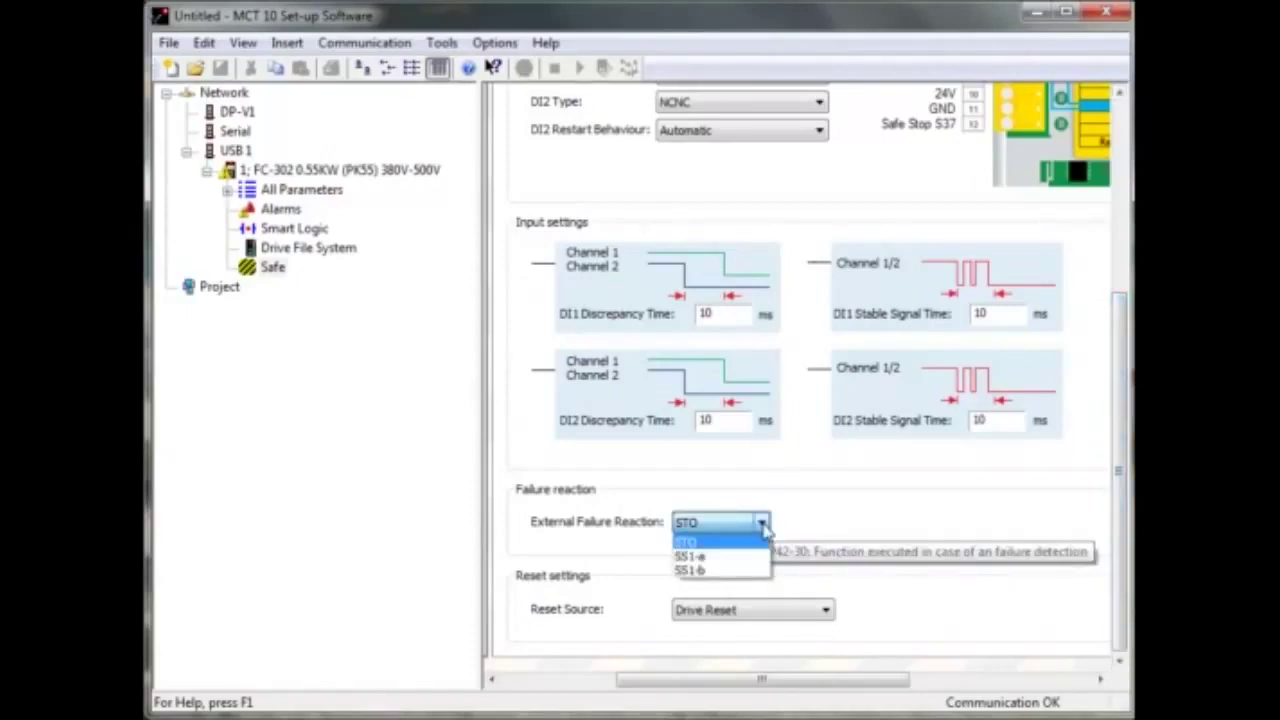
{"action": "left_click", "coordinate": [762, 524]}
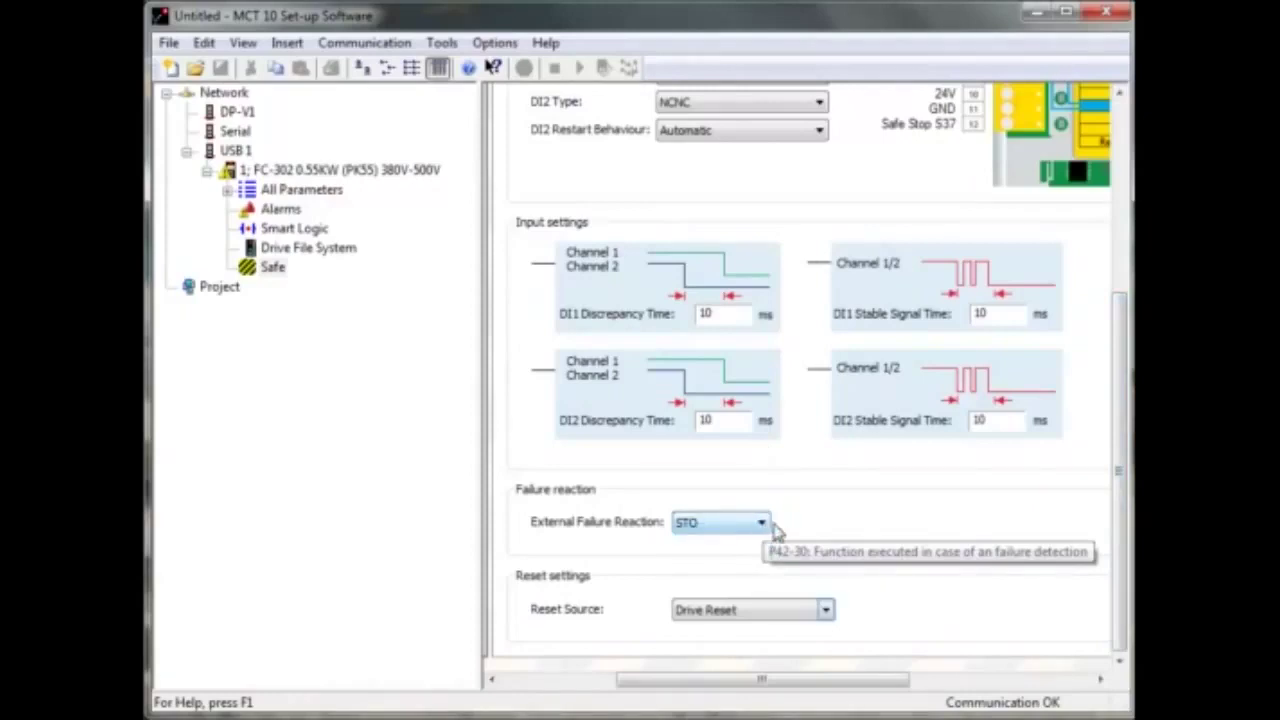
{"action": "left_click", "coordinate": [827, 611]}
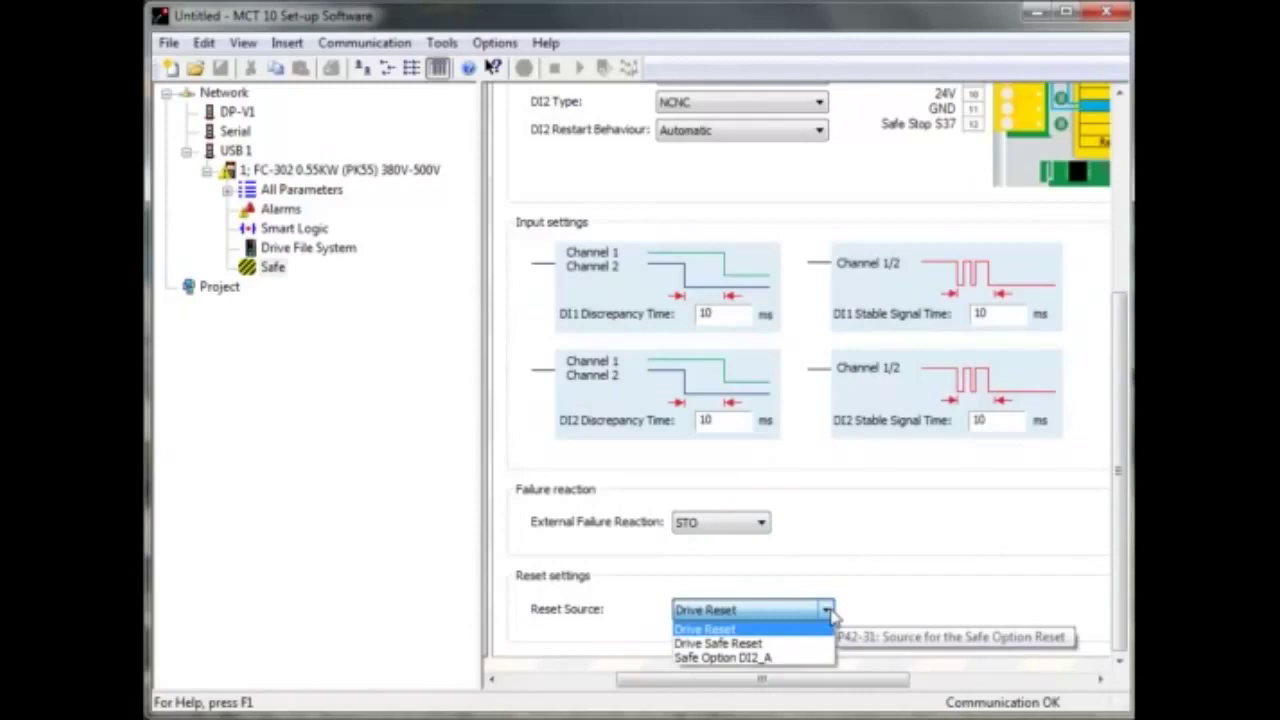
{"action": "left_click", "coordinate": [834, 619]}
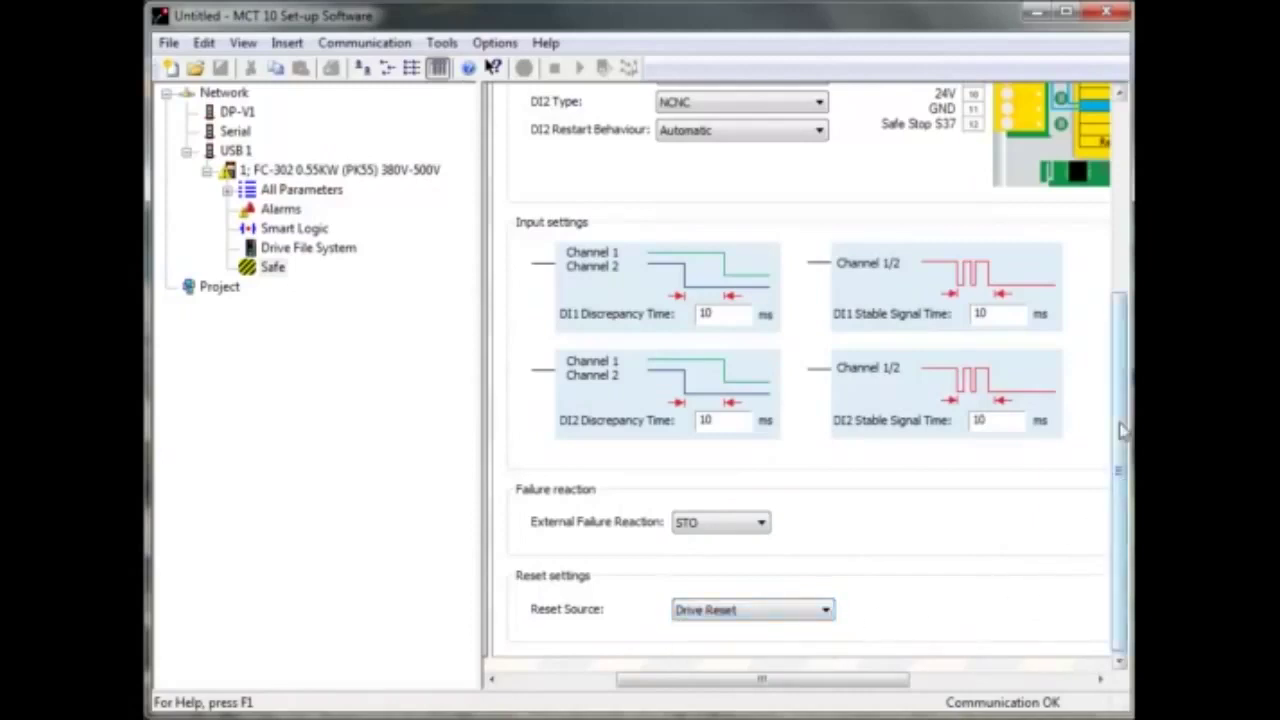
{"action": "left_click_drag", "start_coordinate": [1122, 430], "coordinate": [1122, 240]}
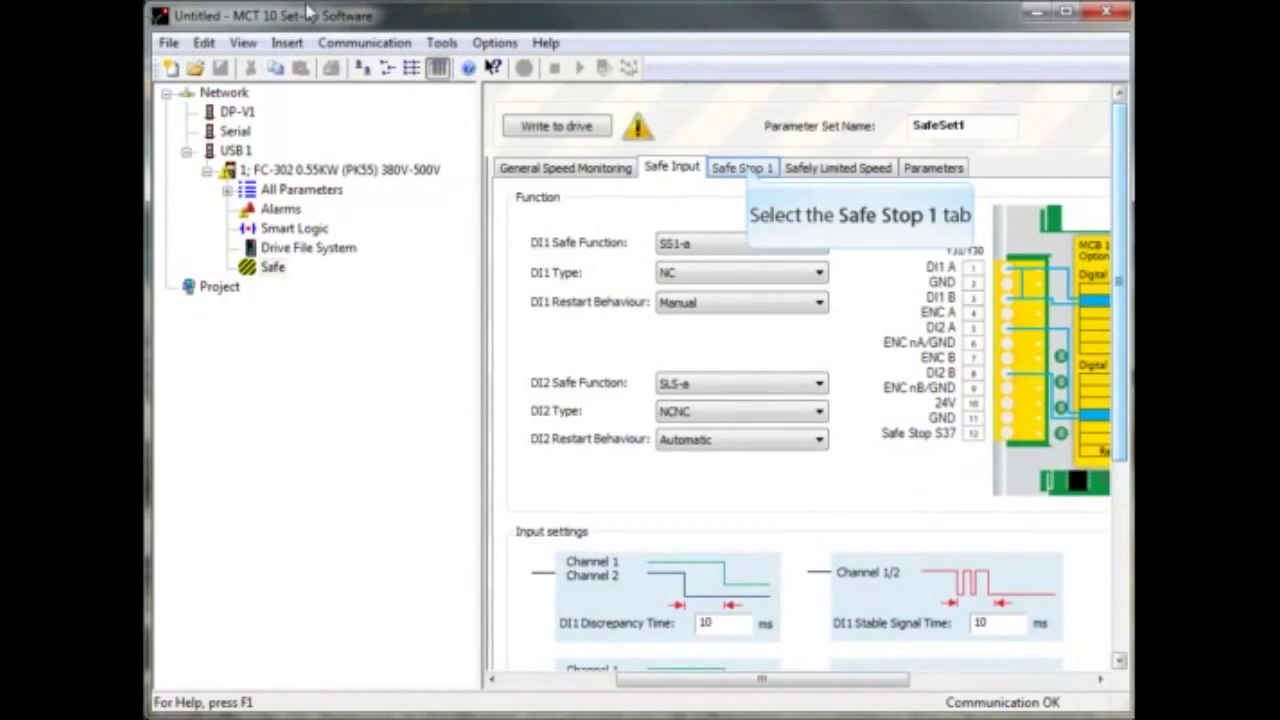
Step: On the Safe Stop 1 tab, set SS1-A type to Ramp with Time ramping setup
{"action": "left_click", "coordinate": [751, 170]}
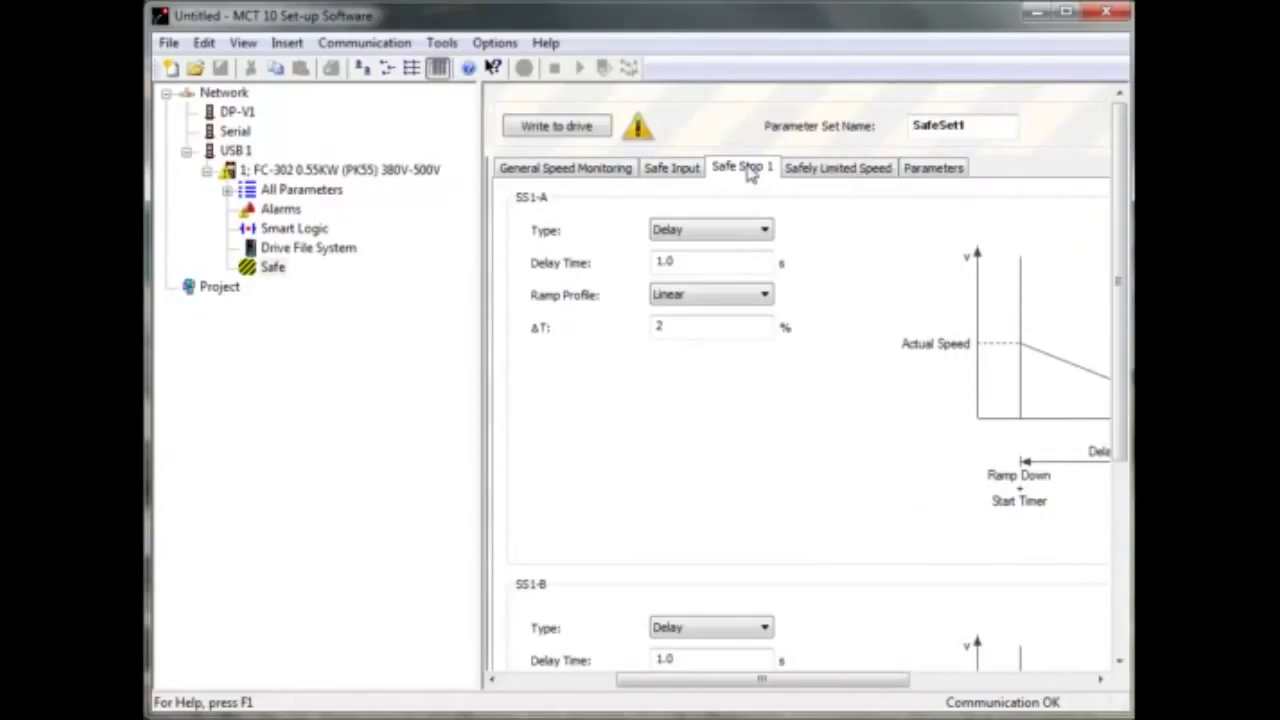
{"action": "left_click", "coordinate": [764, 231]}
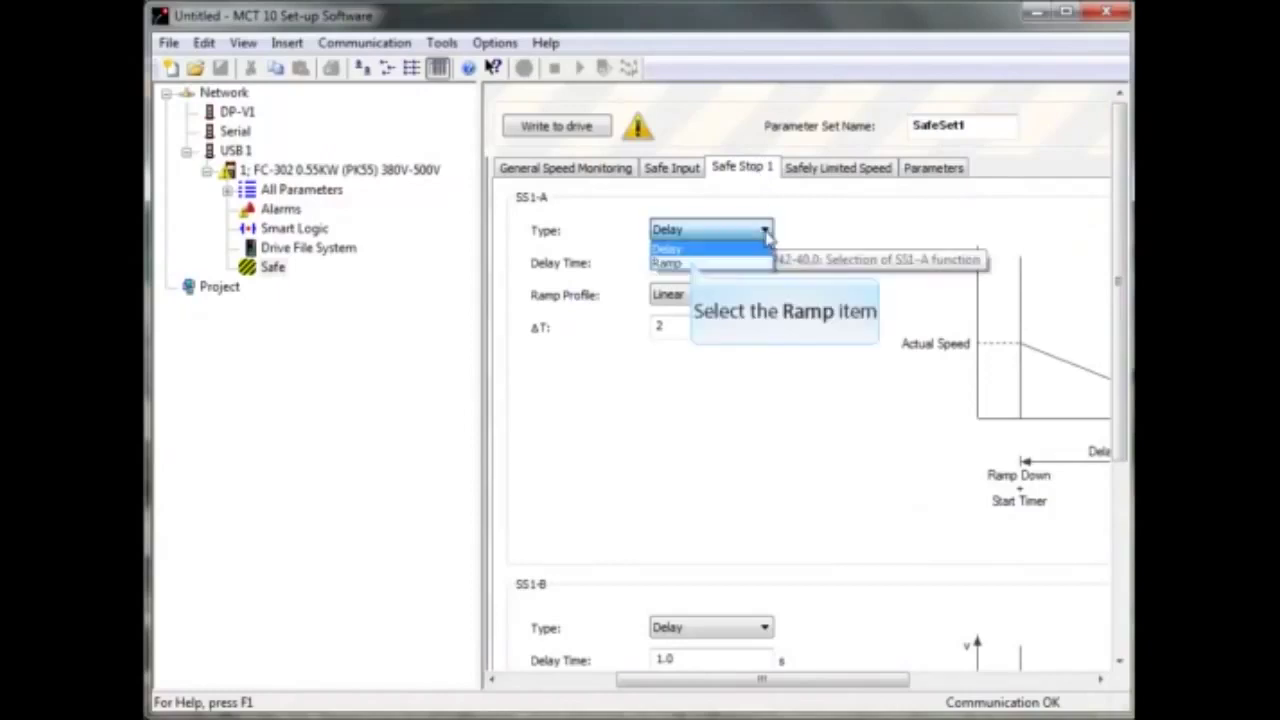
{"action": "left_click", "coordinate": [688, 264]}
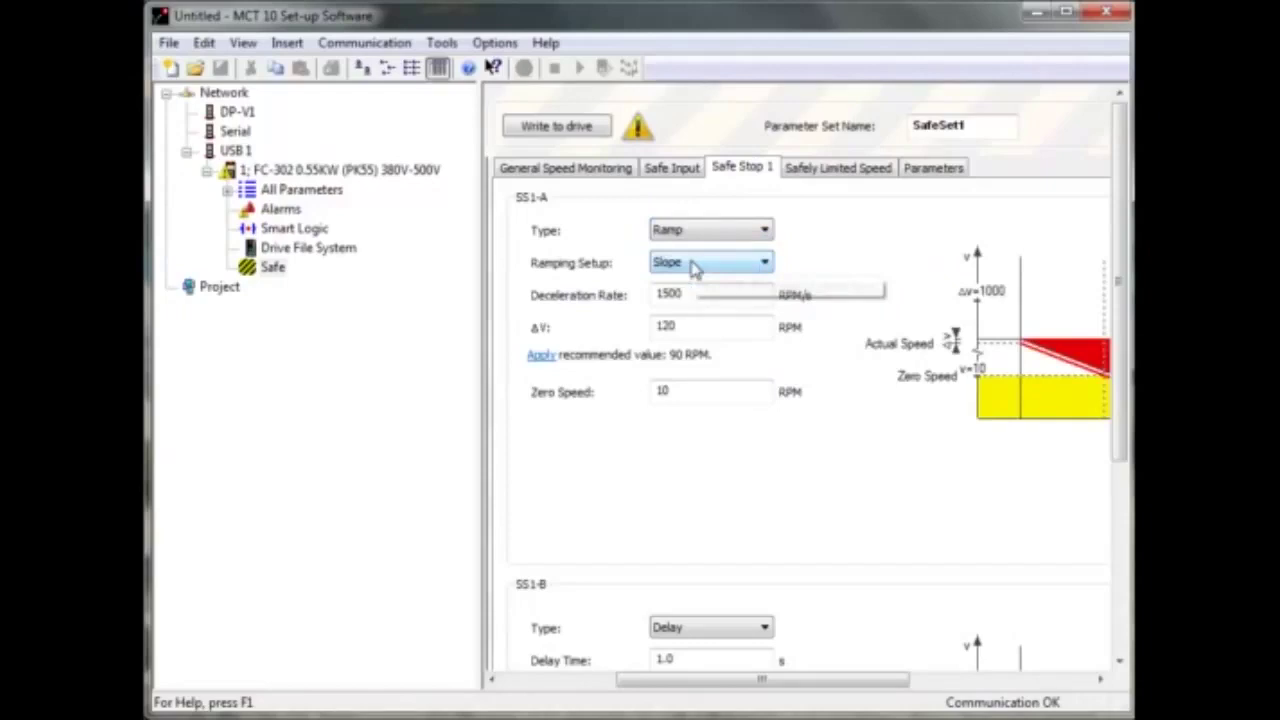
{"action": "left_click", "coordinate": [765, 262]}
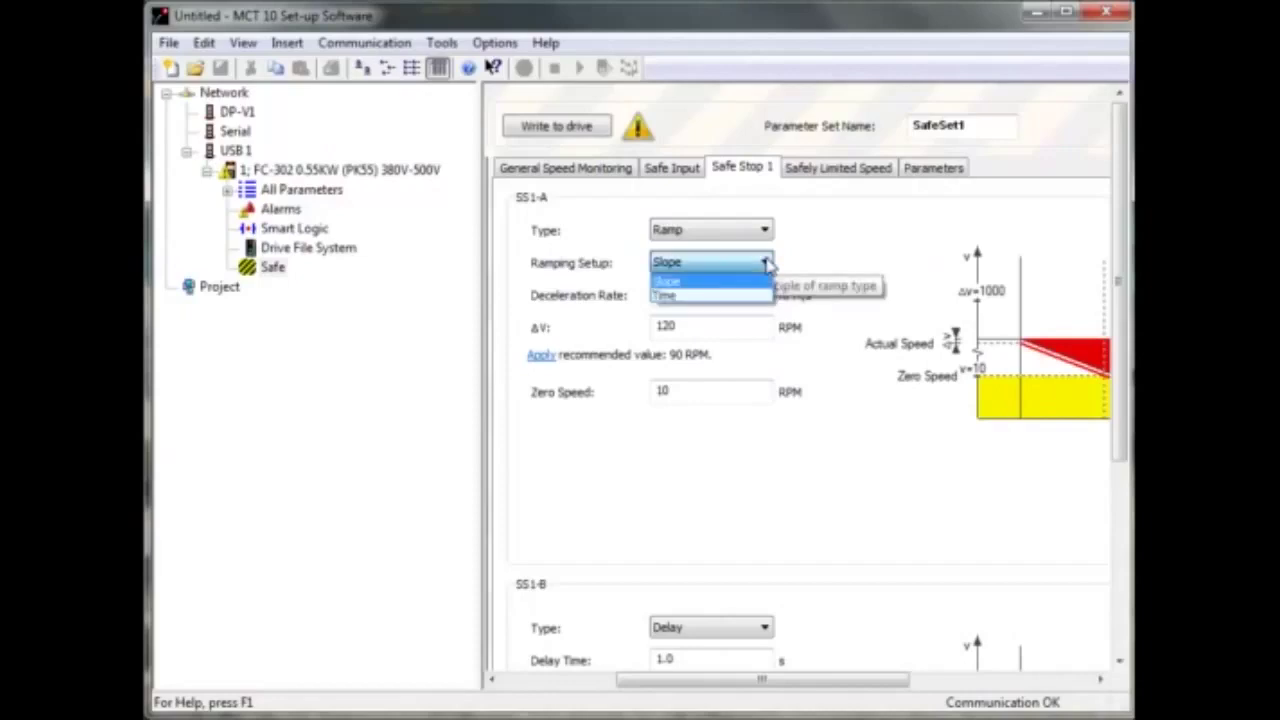
{"action": "left_click", "coordinate": [686, 304]}
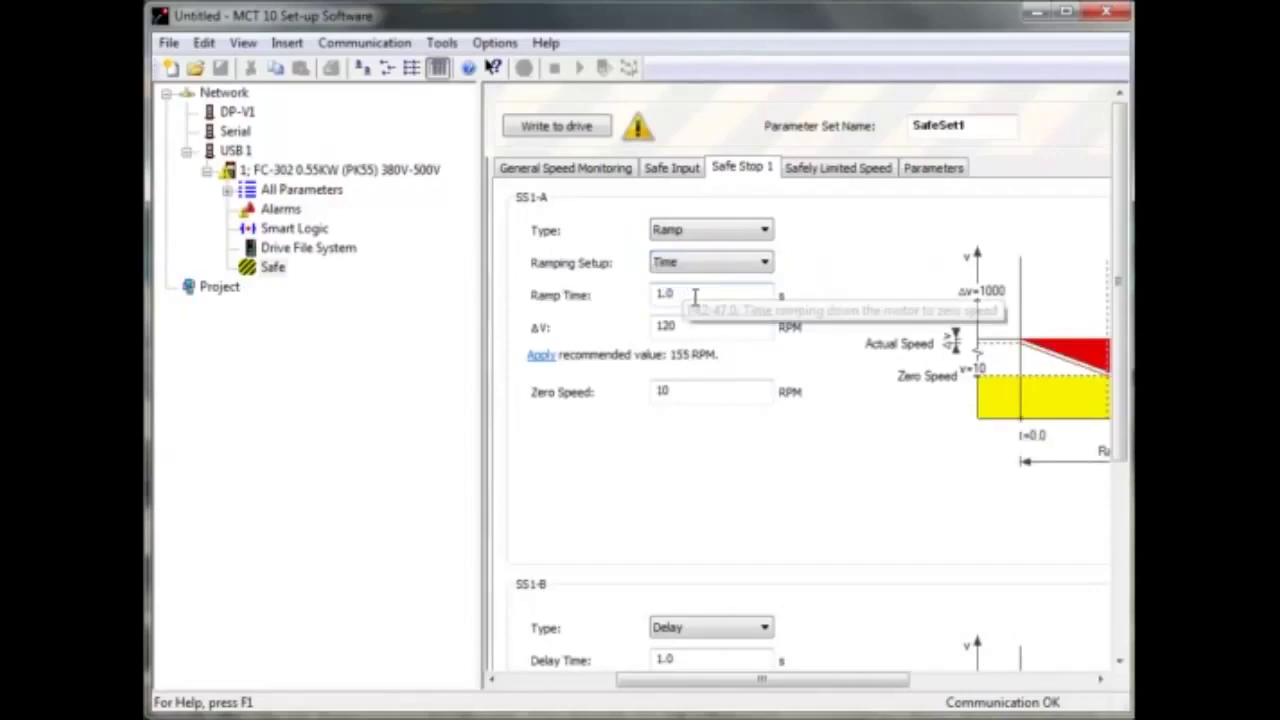
Step: Set the SS1-A ramp time to 2.0 s and apply the recommended 99 RPM ΔV
{"action": "left_click", "coordinate": [680, 293]}
{"action": "double_click", "coordinate": [680, 293]}
{"action": "type", "text": "2"}
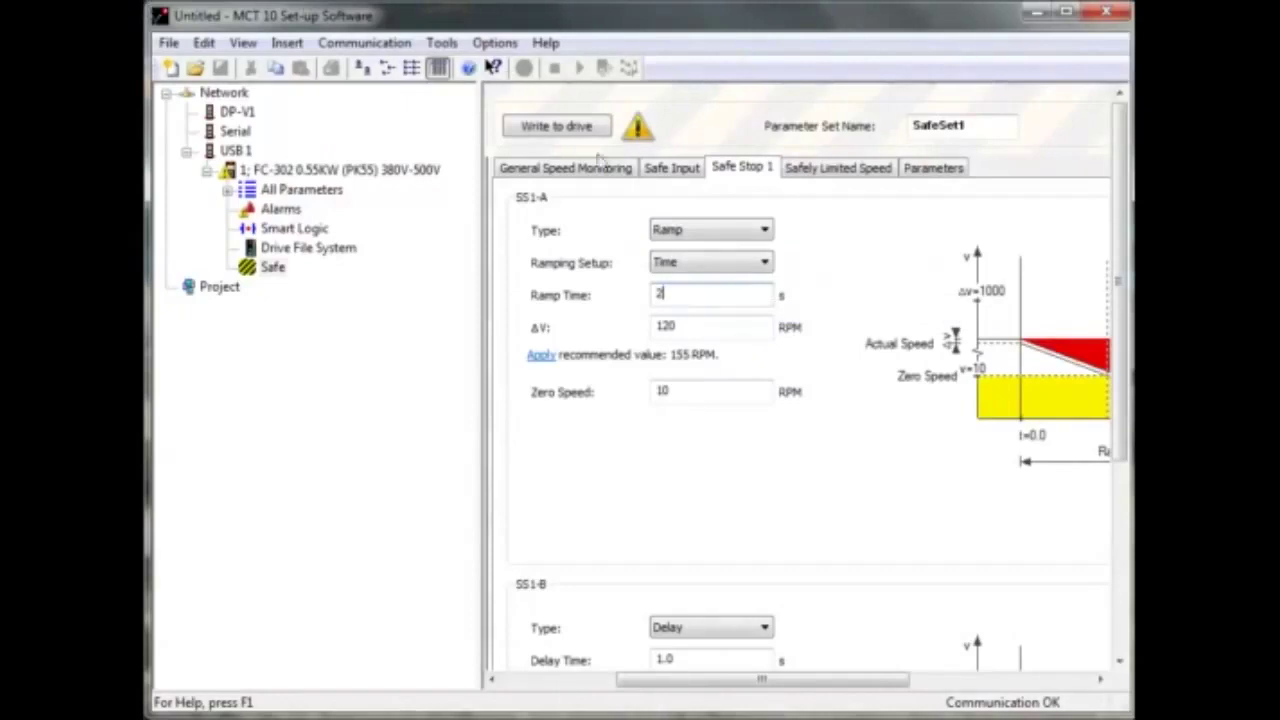
{"action": "key", "text": "Tab"}
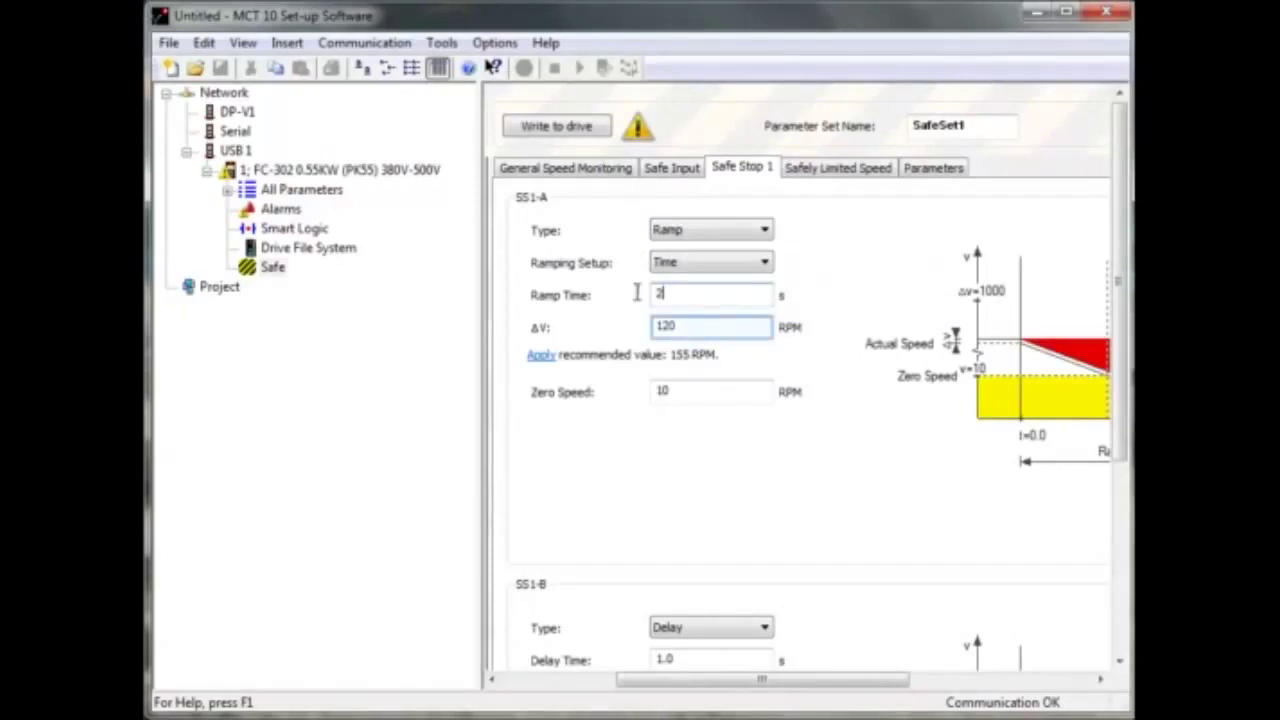
{"action": "left_click", "coordinate": [658, 291]}
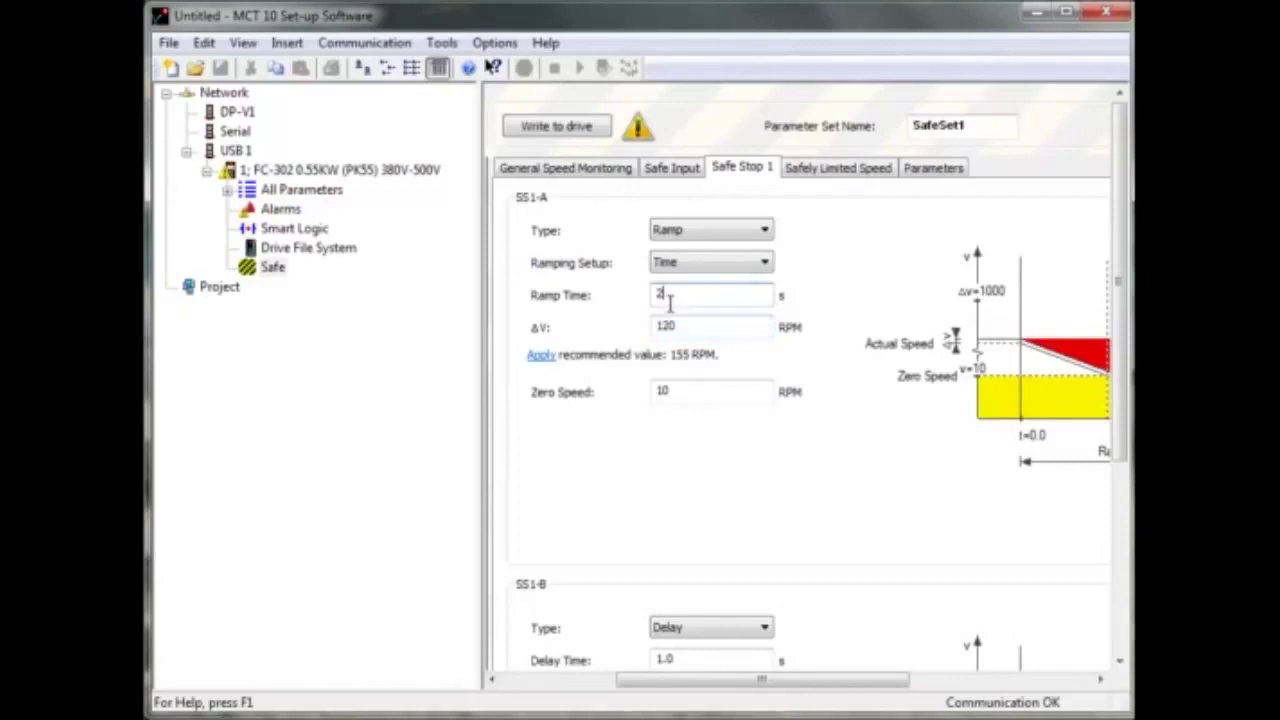
{"action": "left_click", "coordinate": [678, 330]}
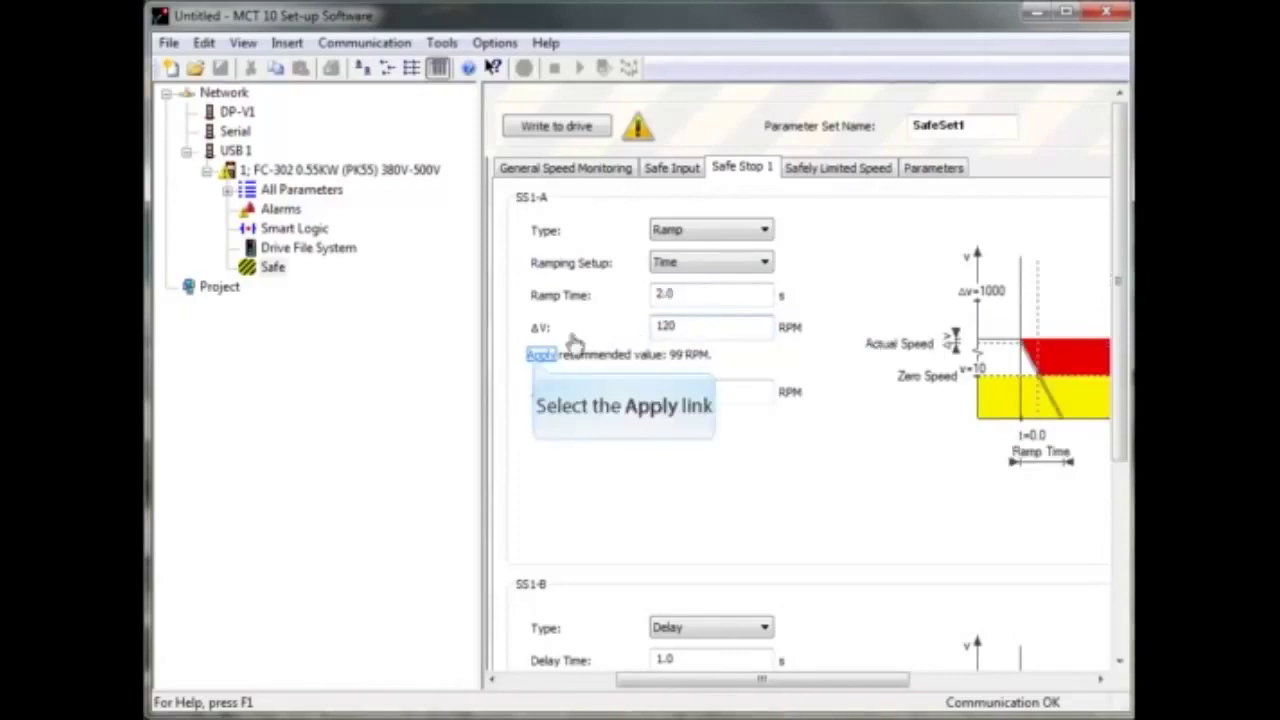
{"action": "left_click", "coordinate": [540, 354]}
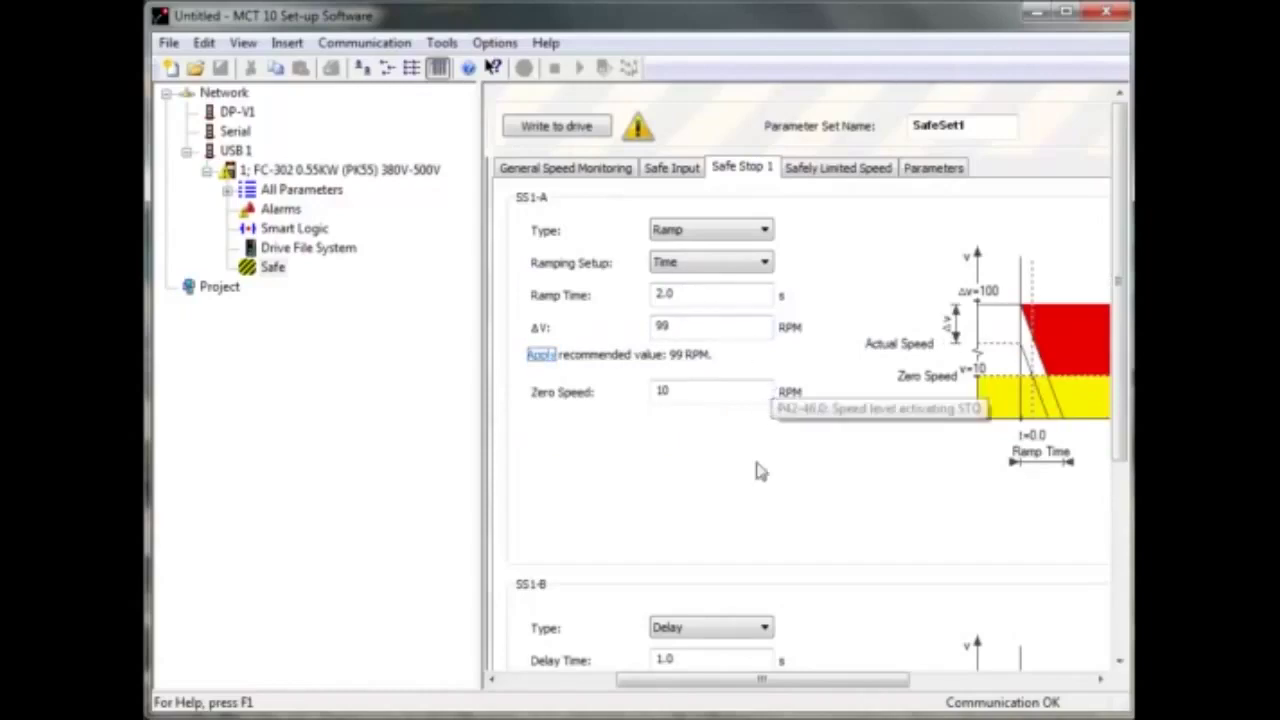
{"action": "mouse_move", "coordinate": [757, 682]}
{"action": "left_mouse_down"}
{"action": "mouse_move", "coordinate": [894, 697]}
{"action": "mouse_move", "coordinate": [730, 690]}
{"action": "mouse_move", "coordinate": [752, 690]}
{"action": "left_mouse_up"}
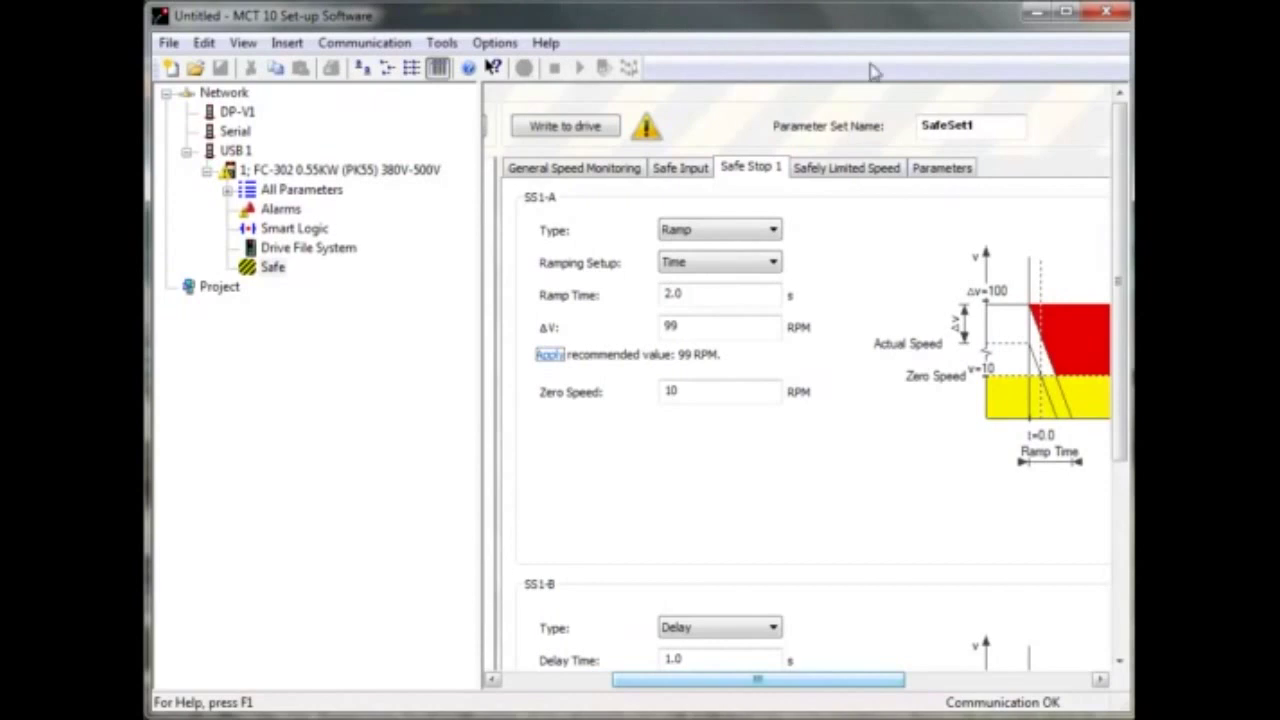
{"action": "left_click_drag", "start_coordinate": [1125, 275], "coordinate": [1113, 420]}
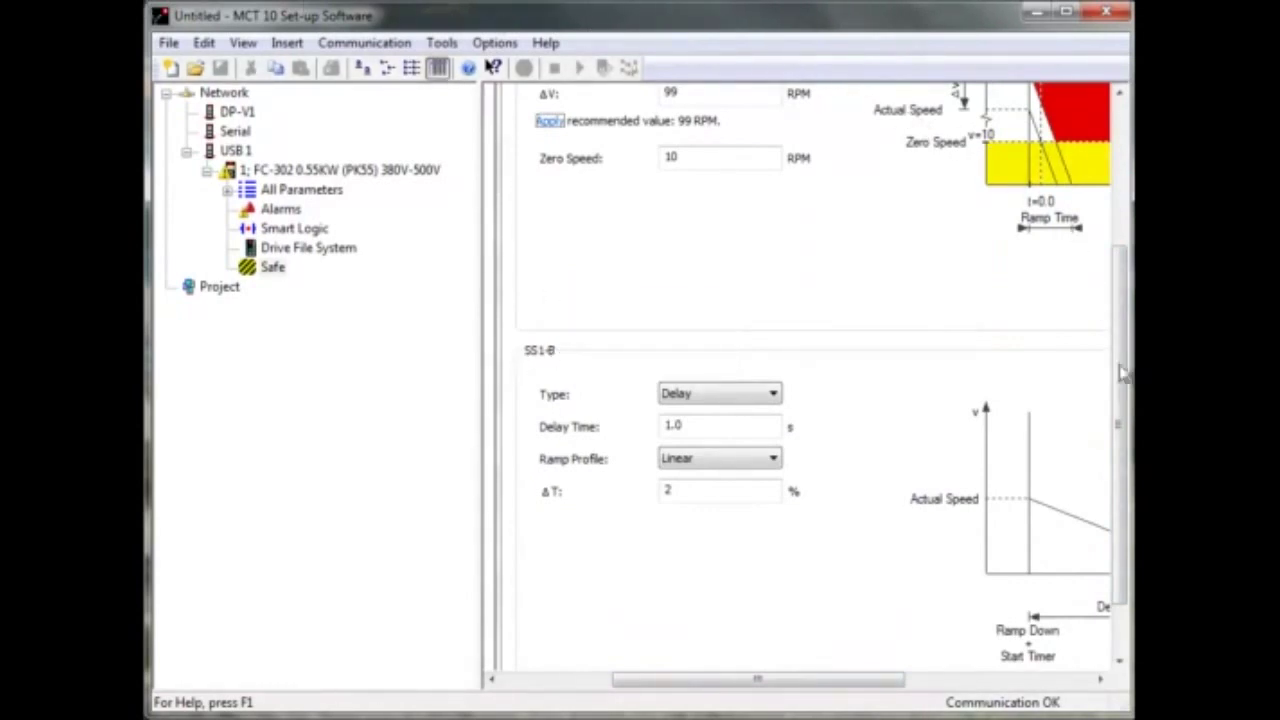
{"action": "scroll", "coordinate": [1120, 409], "scroll_direction": "up", "scroll_amount": 5}
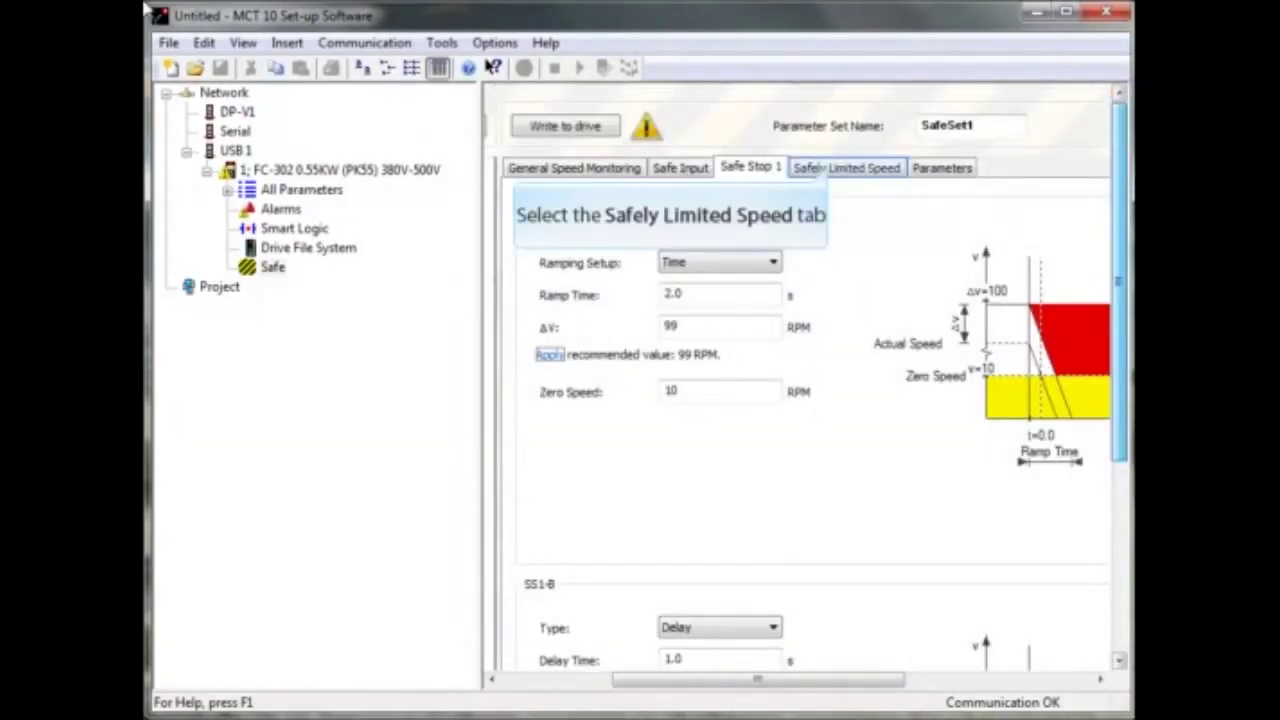
Step: Switch SLS-A to the with-ramp setup and set a 2.0 s ramp down time
{"action": "left_click", "coordinate": [833, 170]}
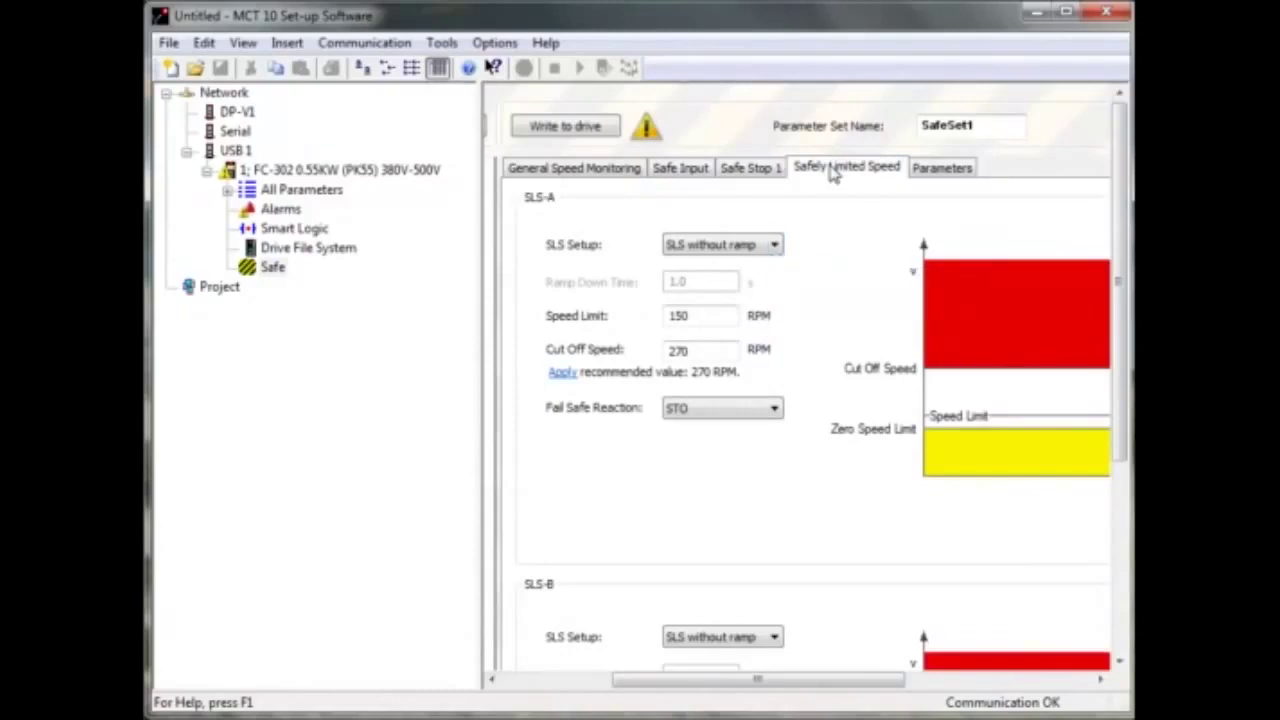
{"action": "left_click", "coordinate": [775, 248]}
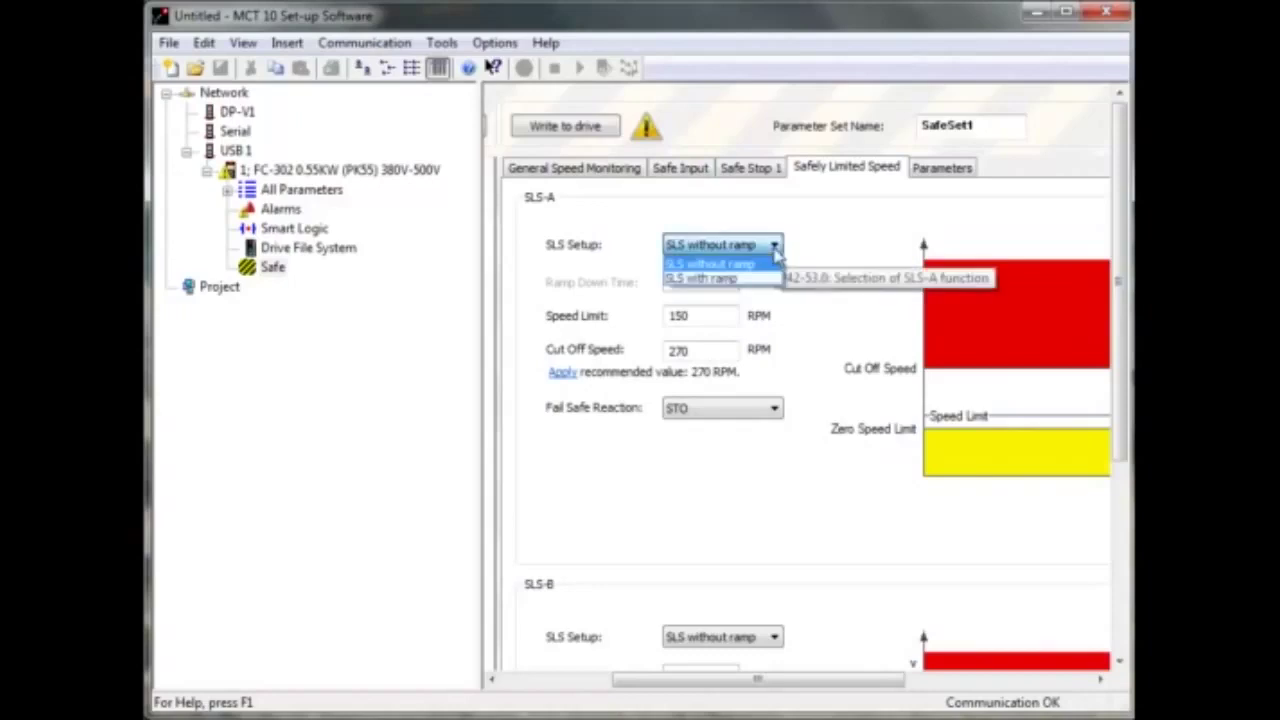
{"action": "left_click", "coordinate": [697, 279]}
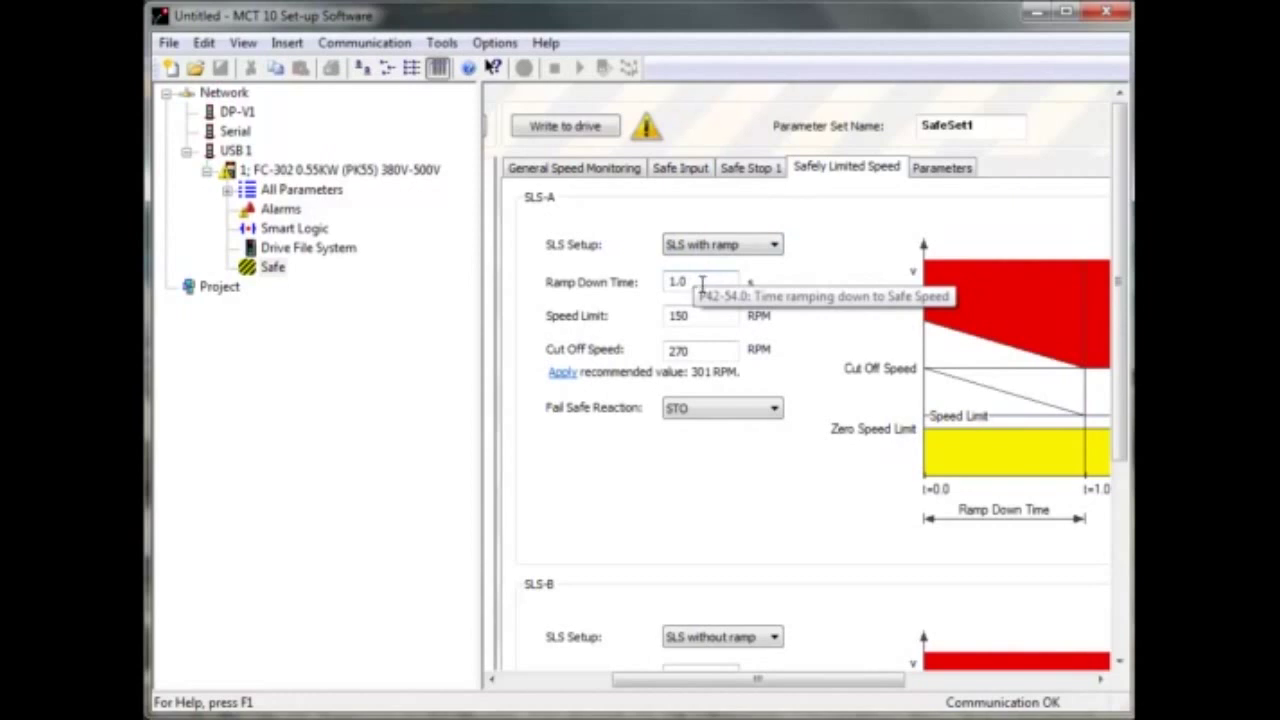
{"action": "double_click", "coordinate": [702, 283]}
{"action": "type", "text": "2"}
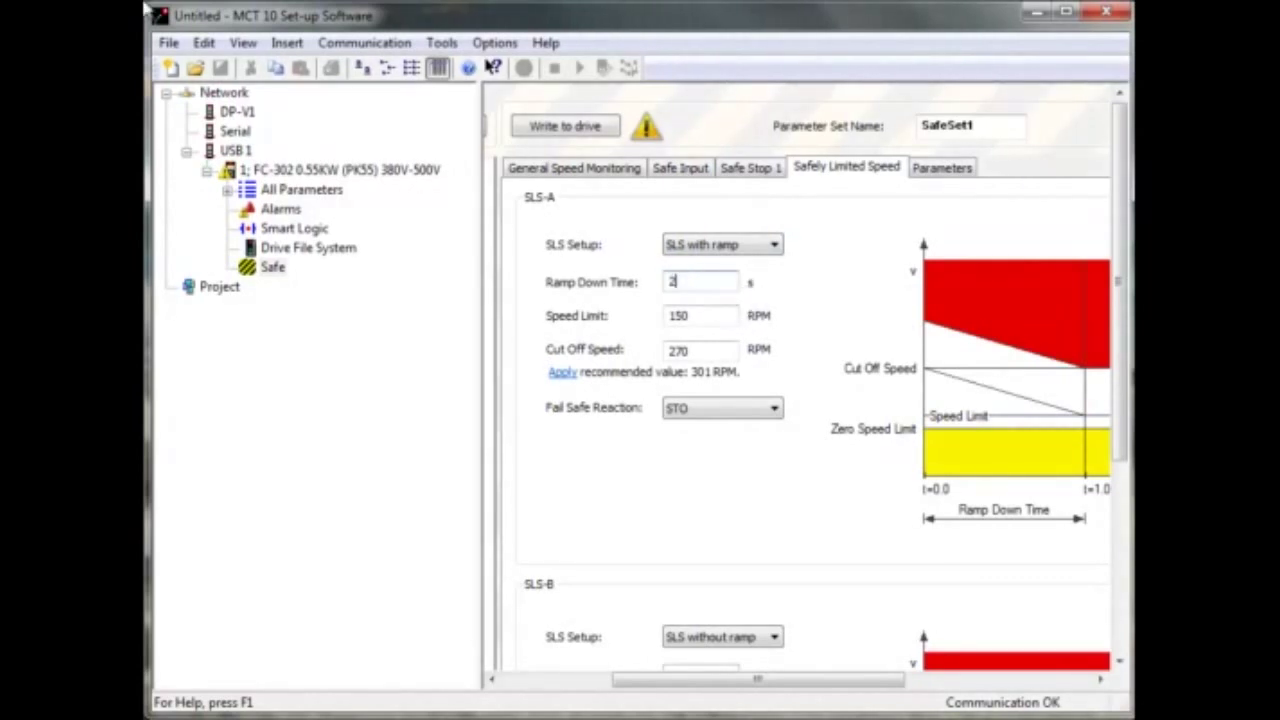
{"action": "left_click", "coordinate": [668, 315]}
{"action": "key", "text": "Tab"}
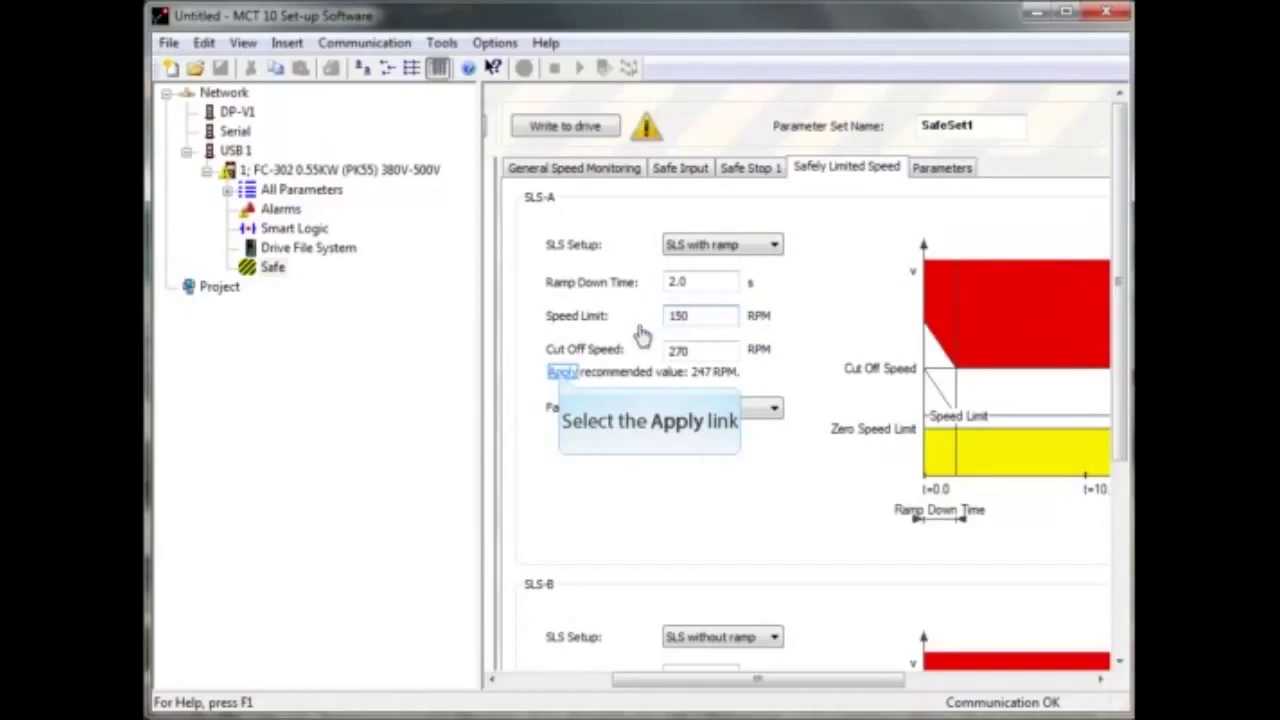
Step: Apply the recommended 247 RPM cut-off speed and keep STO as fail safe reaction
{"action": "left_click", "coordinate": [563, 376]}
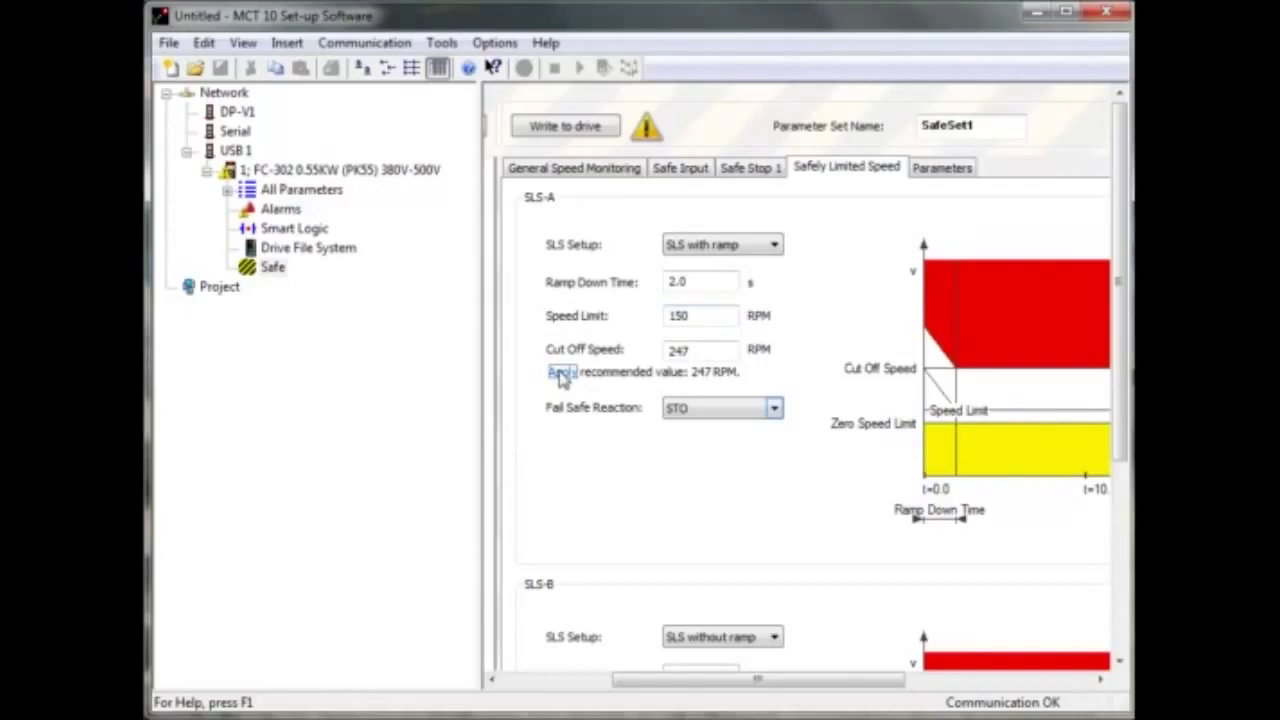
{"action": "left_click", "coordinate": [775, 410]}
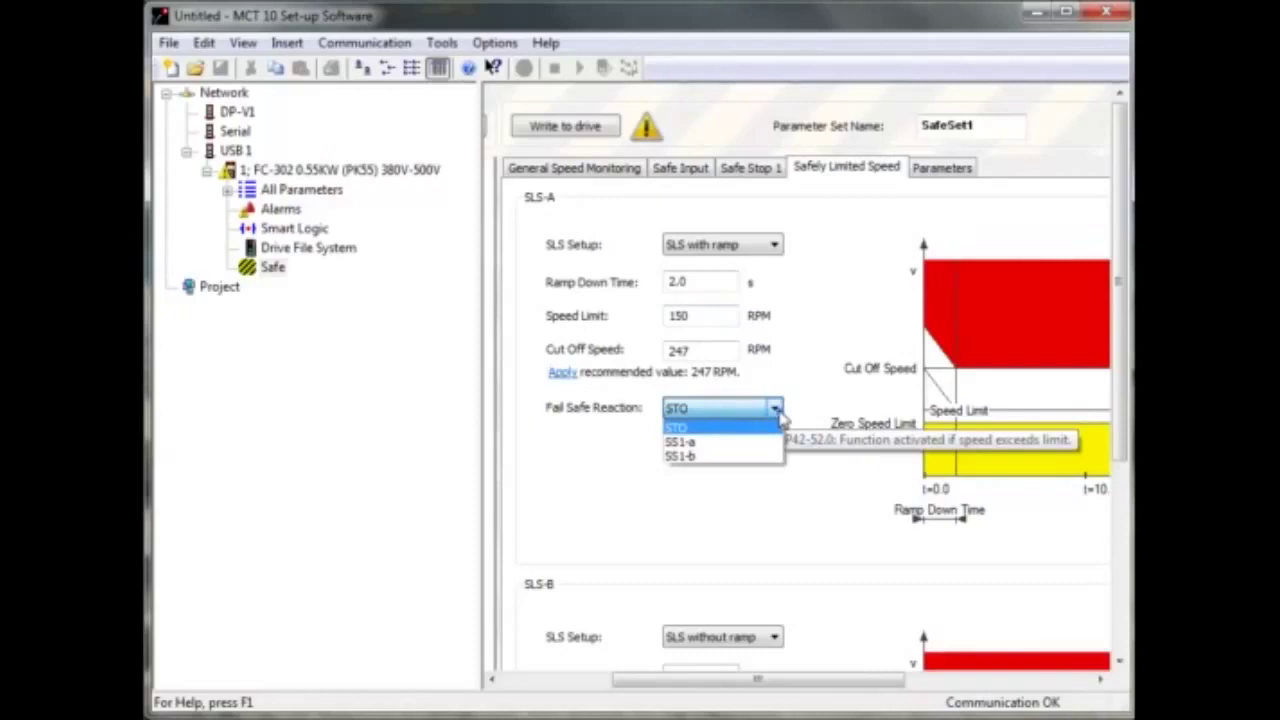
{"action": "left_click", "coordinate": [779, 417]}
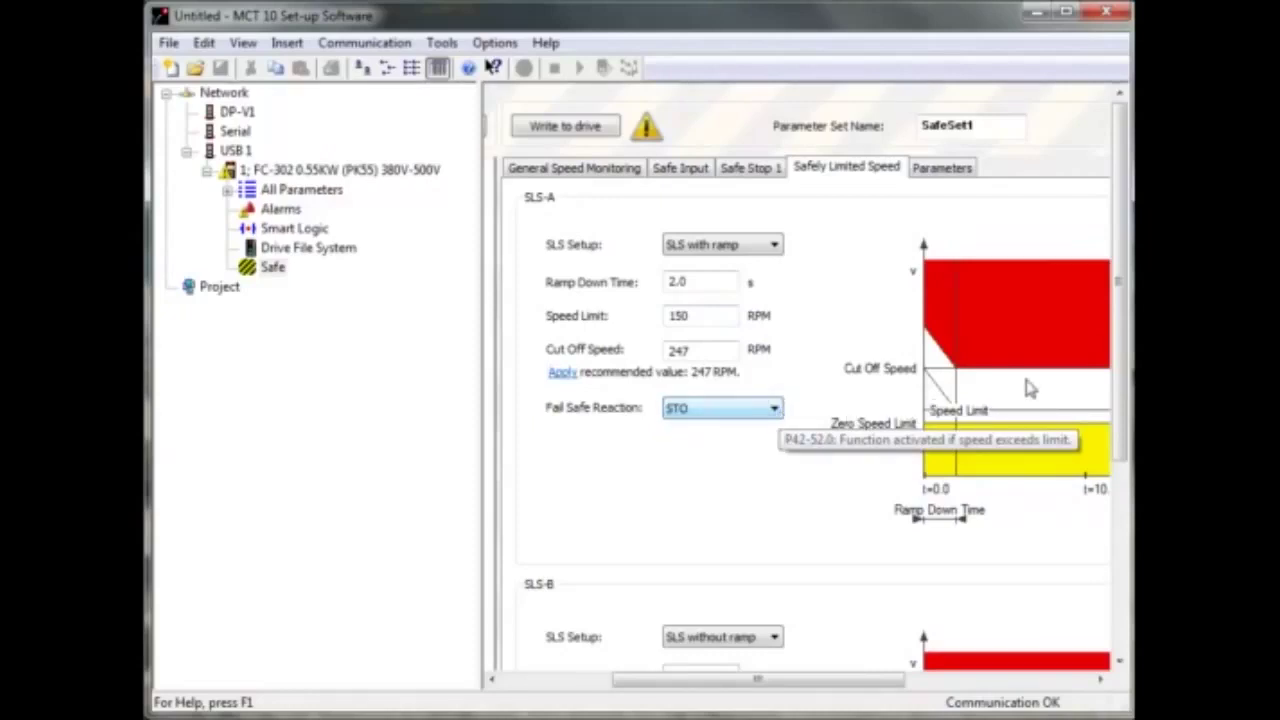
{"action": "left_click_drag", "start_coordinate": [1128, 278], "coordinate": [1122, 517]}
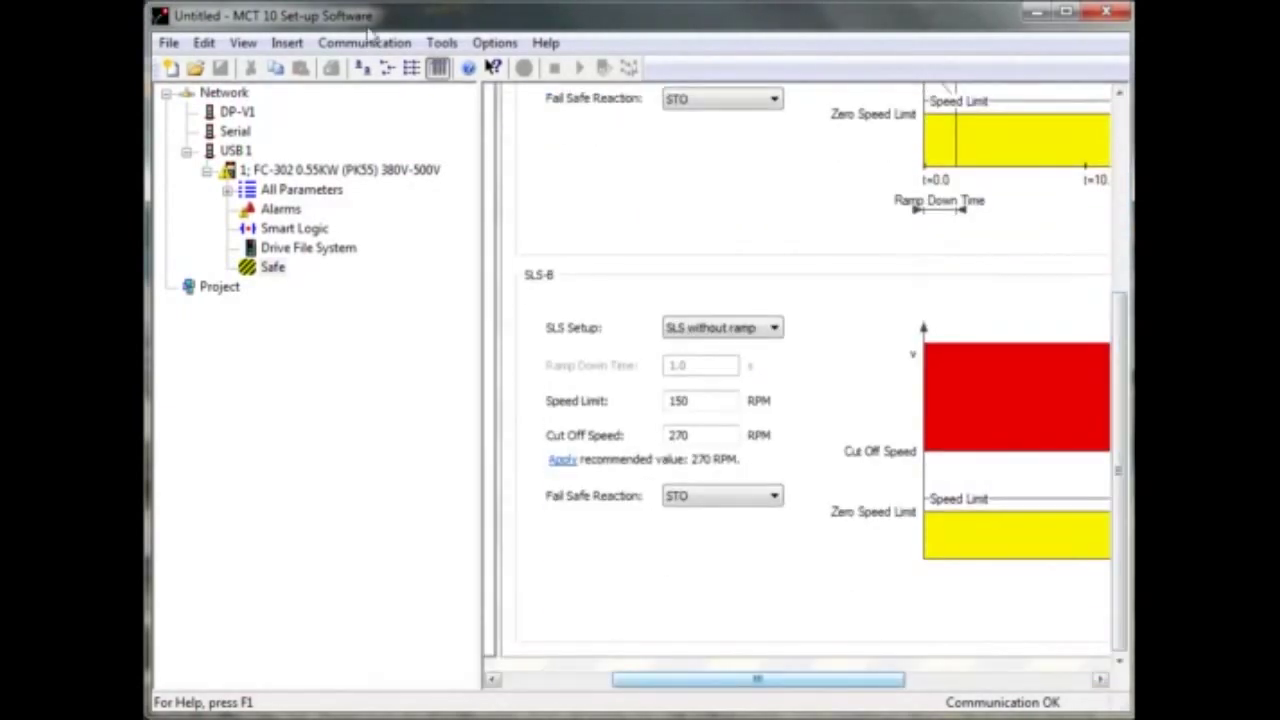
{"action": "left_click_drag", "start_coordinate": [763, 677], "coordinate": [737, 664]}
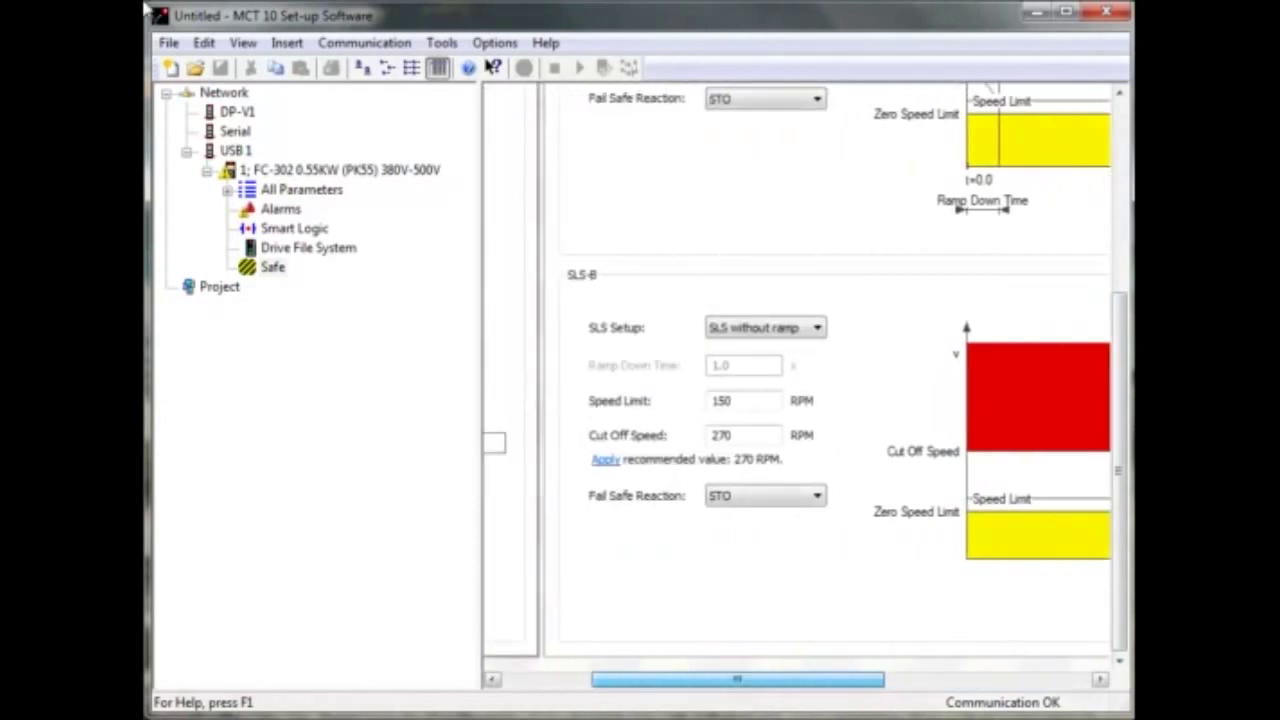
{"action": "left_click_drag", "start_coordinate": [1128, 449], "coordinate": [1130, 230]}
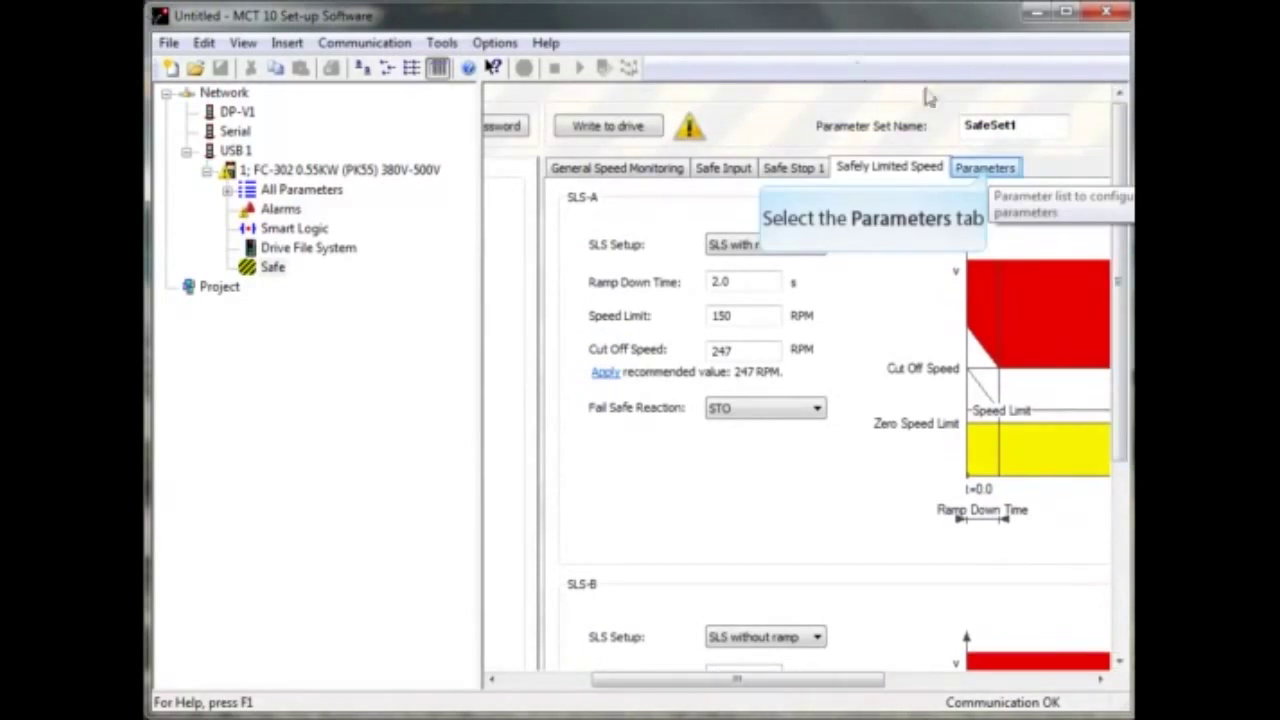
Step: Show the Parameters table and highlight the SafeSet1 parameter set name
{"action": "left_click", "coordinate": [989, 172]}
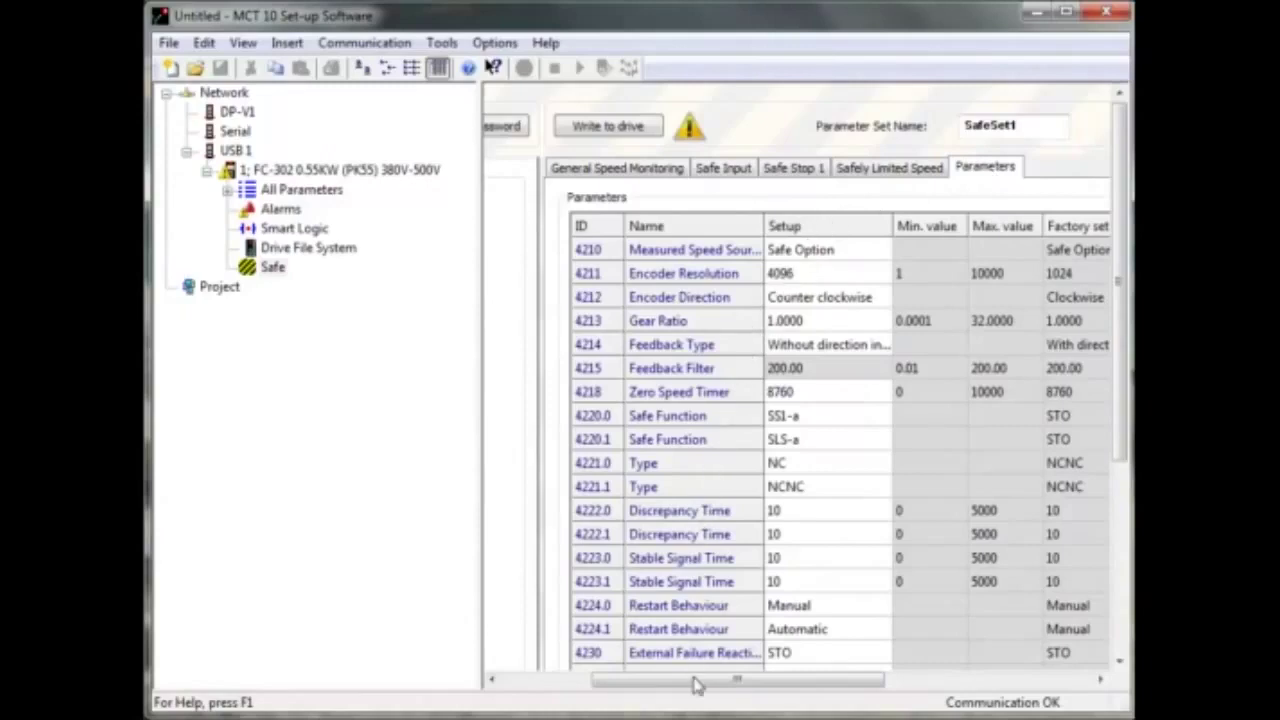
{"action": "mouse_move", "coordinate": [697, 685]}
{"action": "left_mouse_down"}
{"action": "mouse_move", "coordinate": [1006, 654]}
{"action": "mouse_move", "coordinate": [690, 685]}
{"action": "mouse_move", "coordinate": [702, 685]}
{"action": "left_mouse_up"}
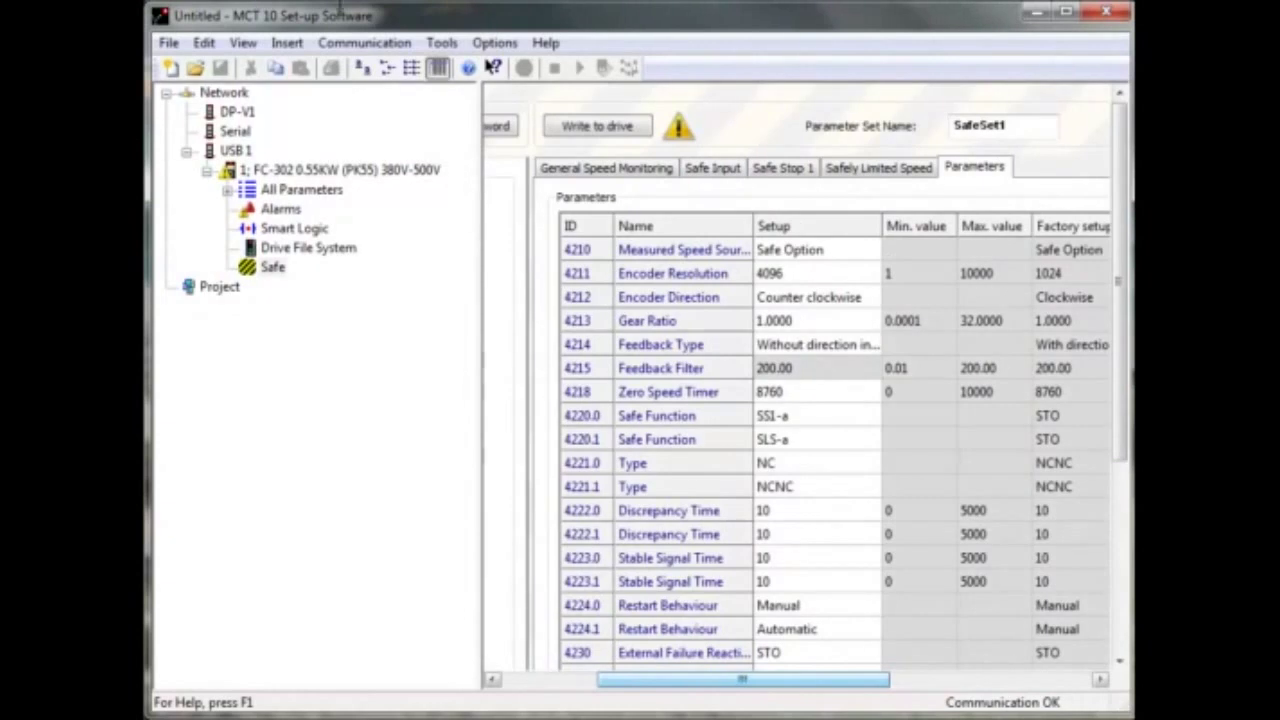
{"action": "double_click", "coordinate": [1003, 125]}
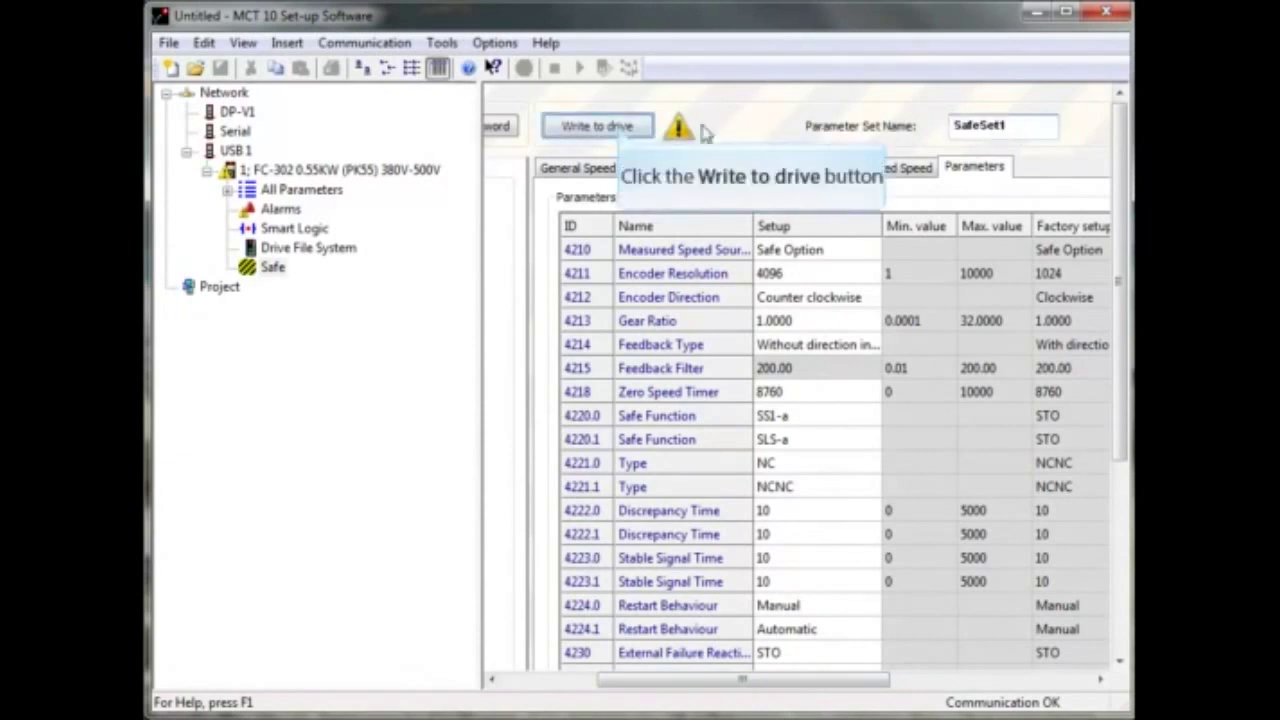
Step: Start writing to the drive and change its password by entering current, new and confirmation passwords
{"action": "left_click", "coordinate": [620, 130]}
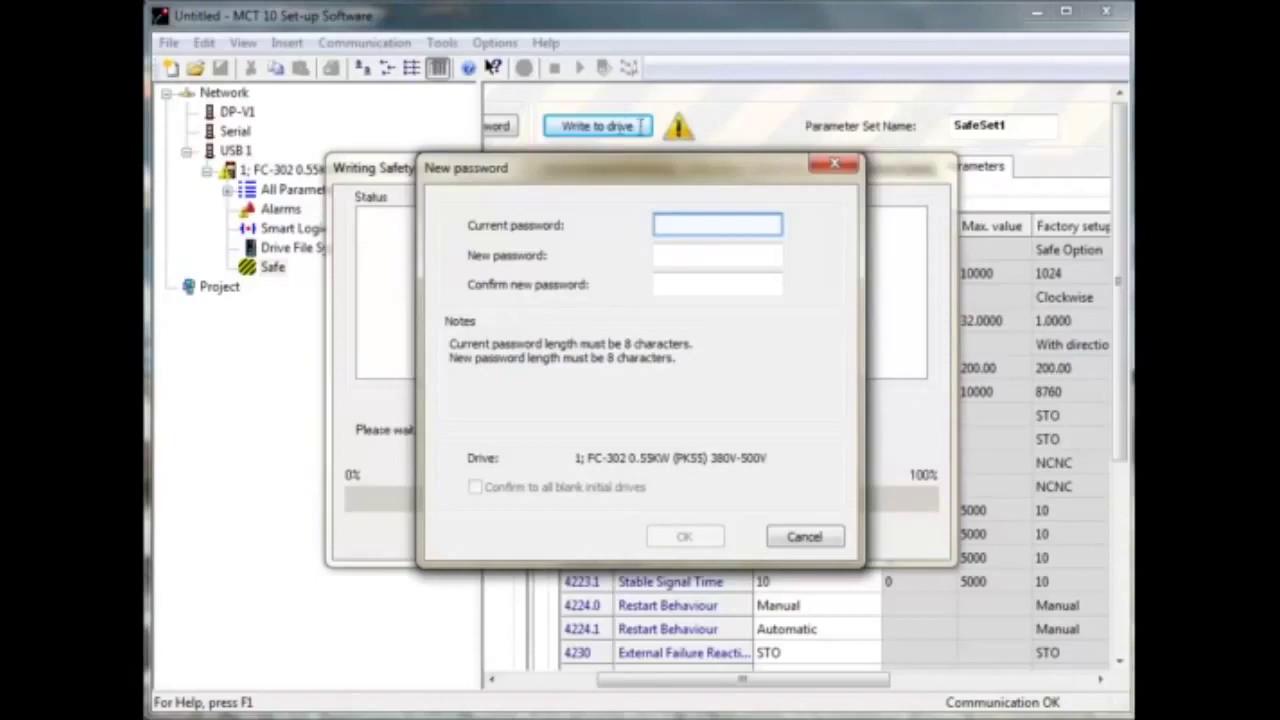
{"action": "type", "text": "********"}
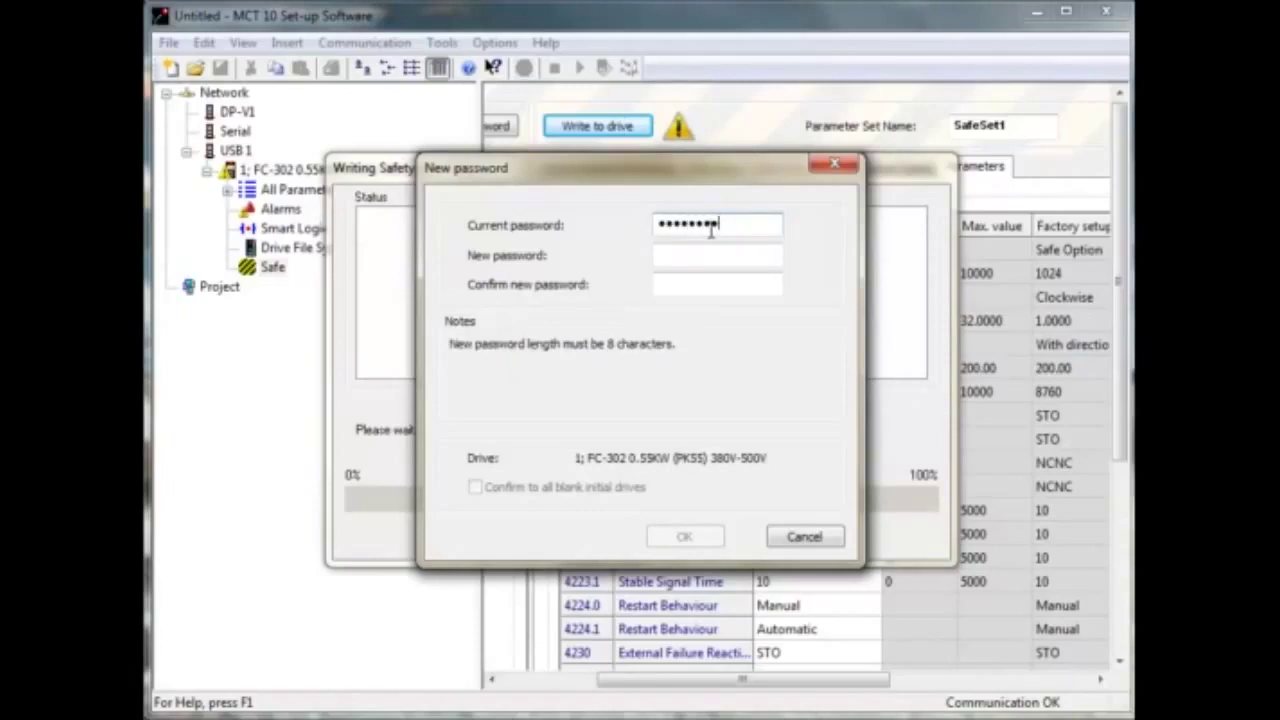
{"action": "key", "text": "Tab"}
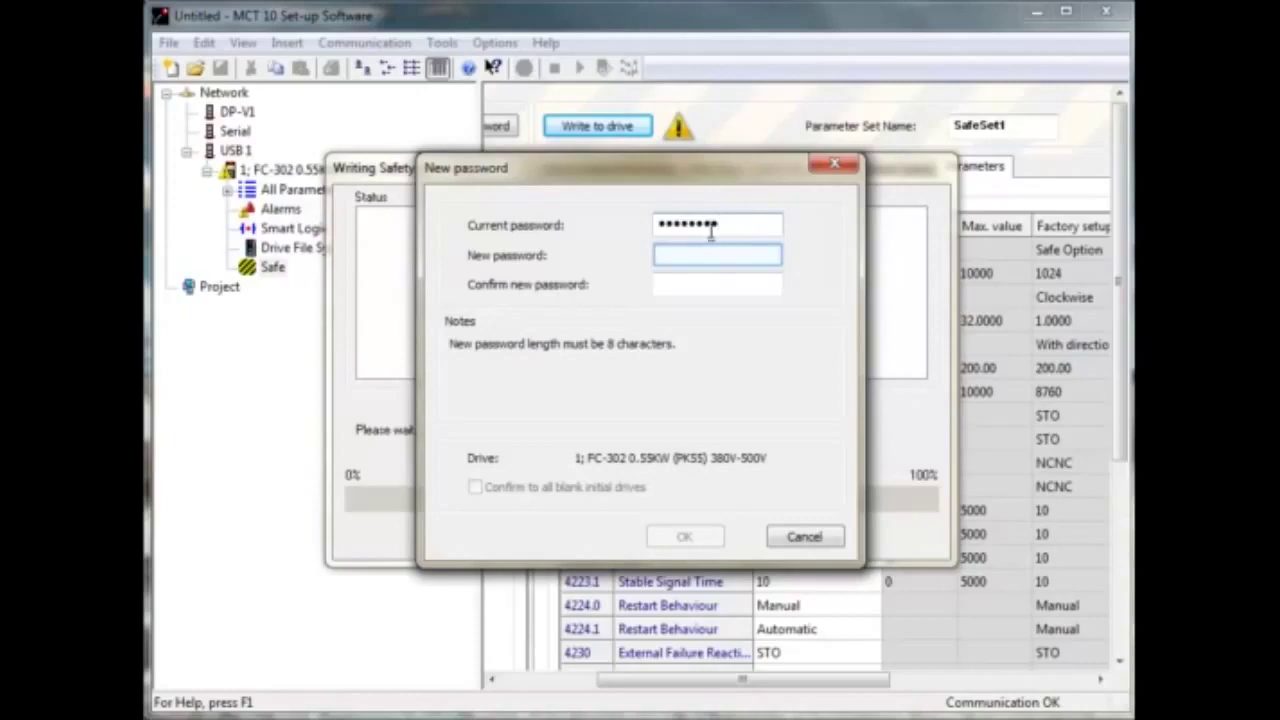
{"action": "type", "text": "********"}
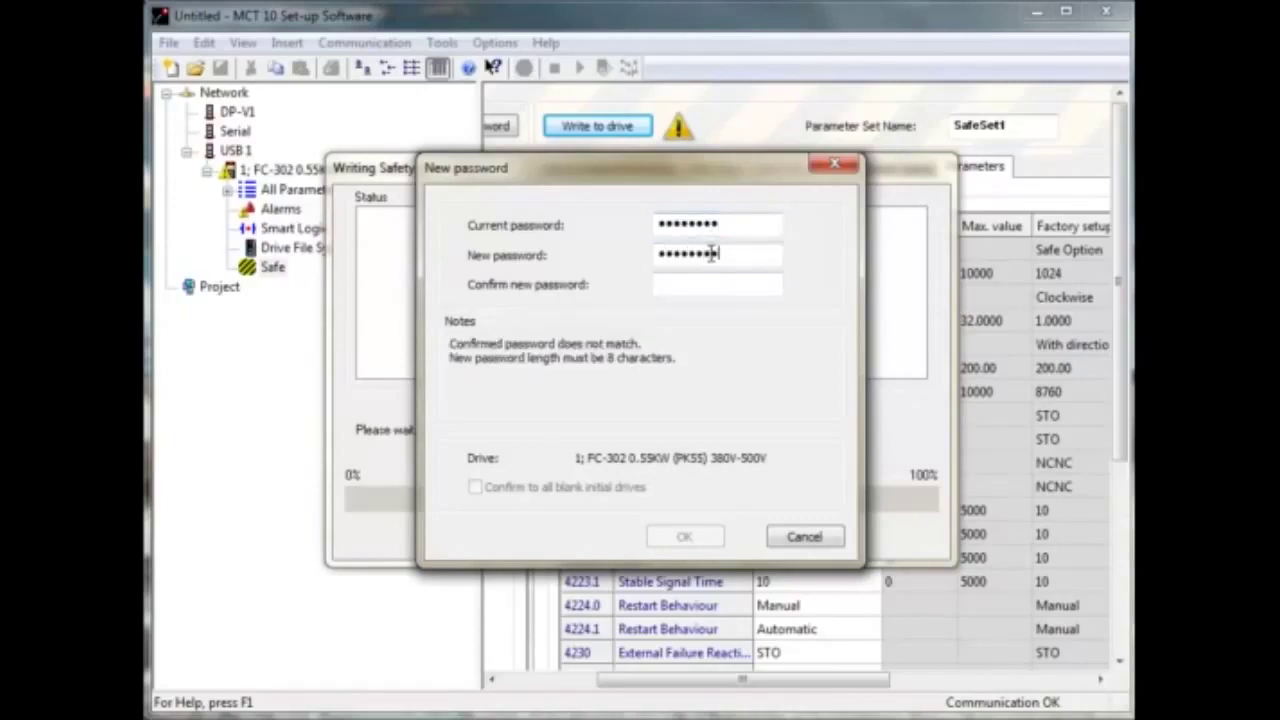
{"action": "key", "text": "Tab"}
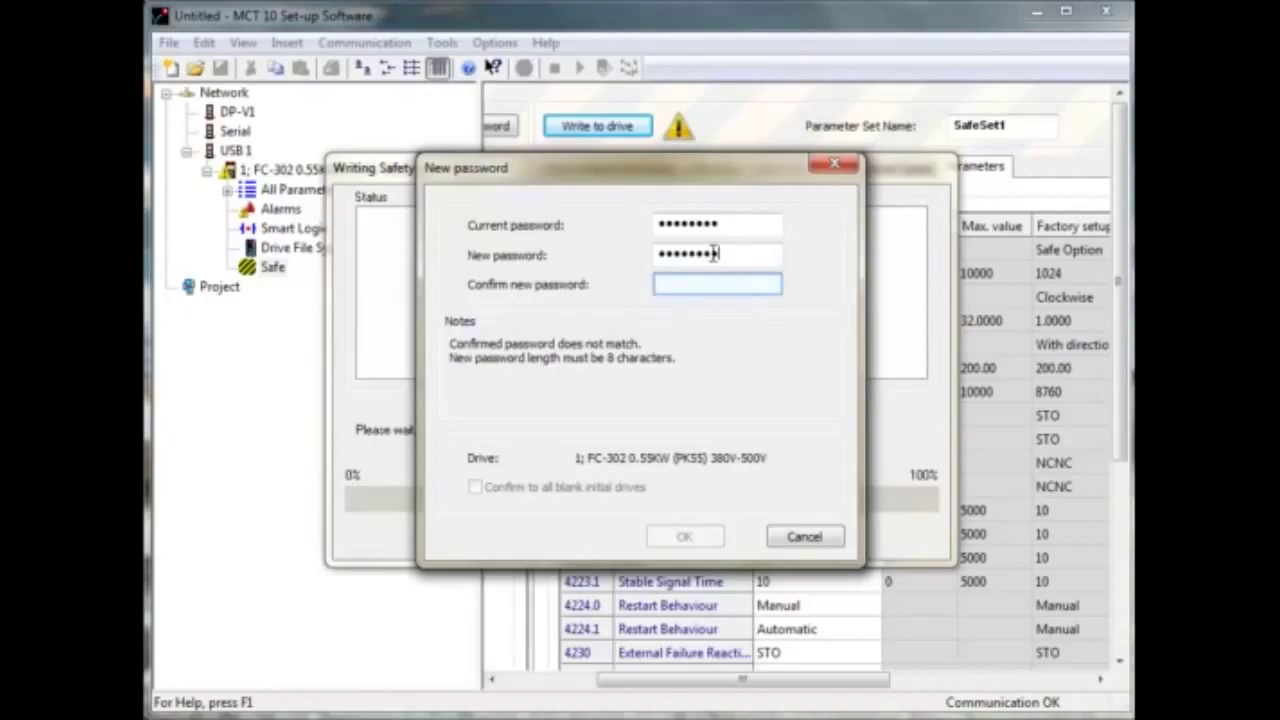
{"action": "type", "text": "********"}
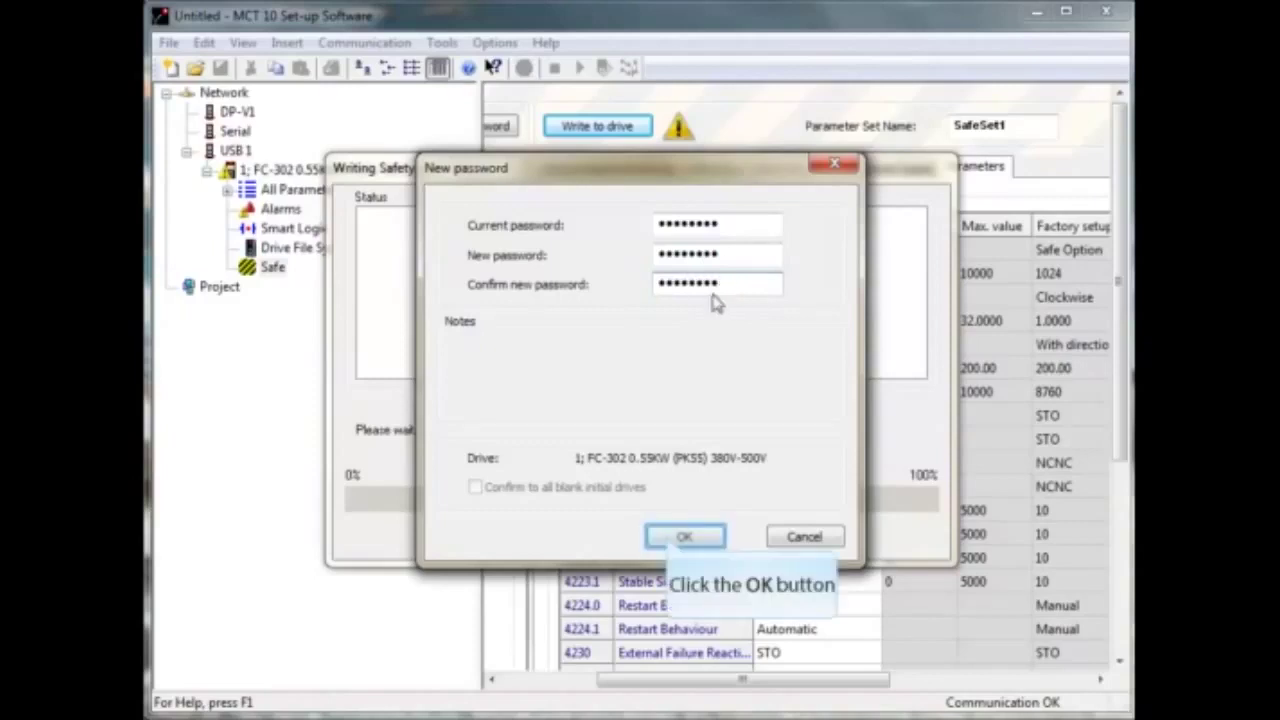
{"action": "left_click", "coordinate": [670, 538]}
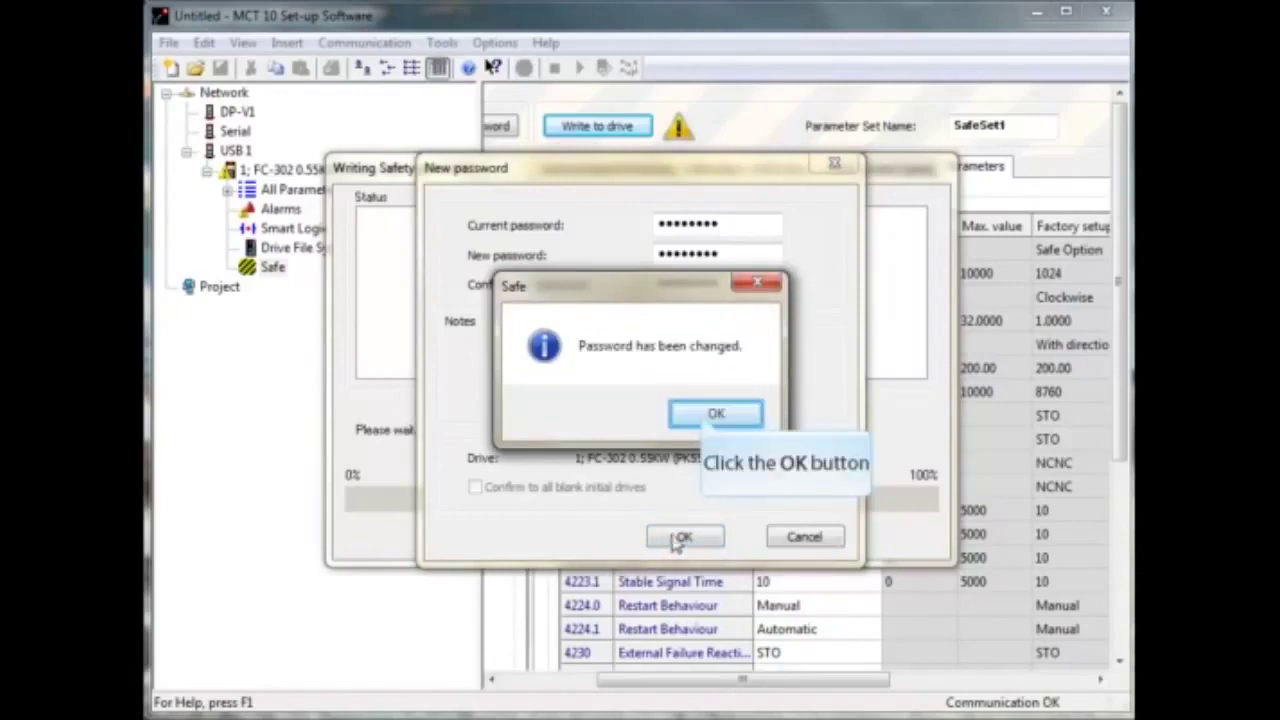
{"action": "left_click", "coordinate": [708, 415]}
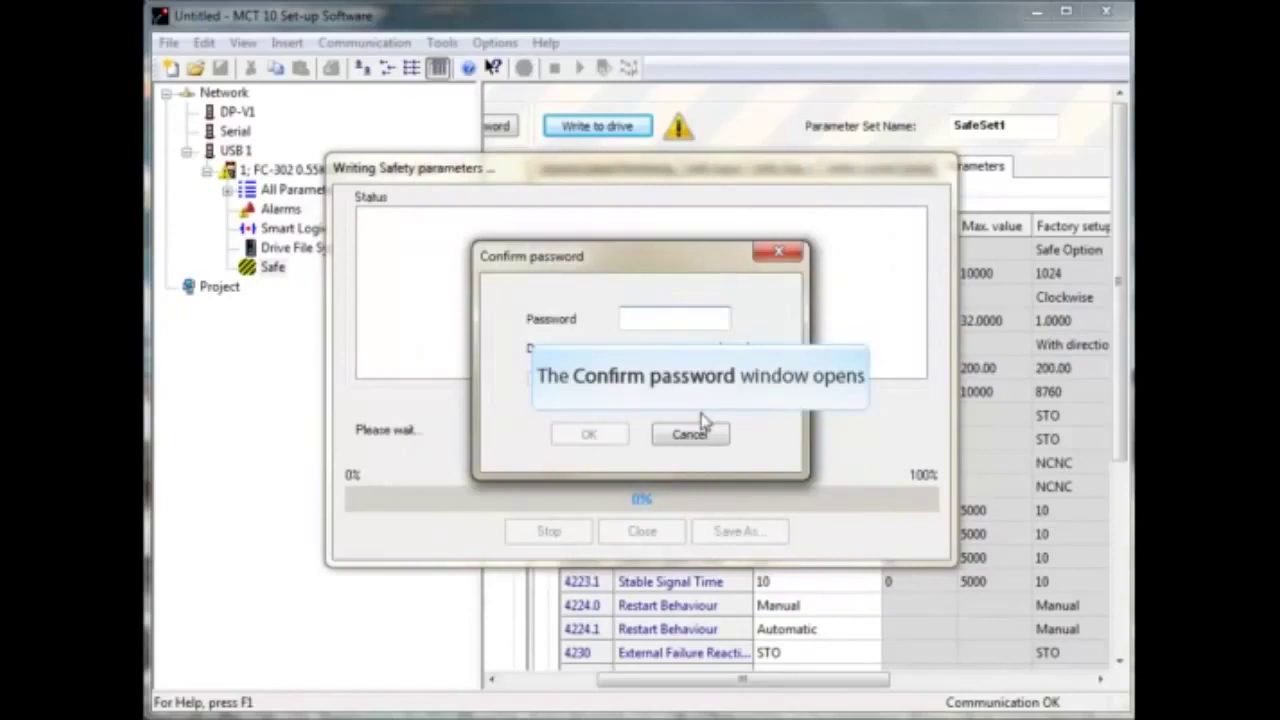
Step: Confirm the drive password, approve the configuration, close the writing window and exit MCT 10
{"action": "type", "text": "*********"}
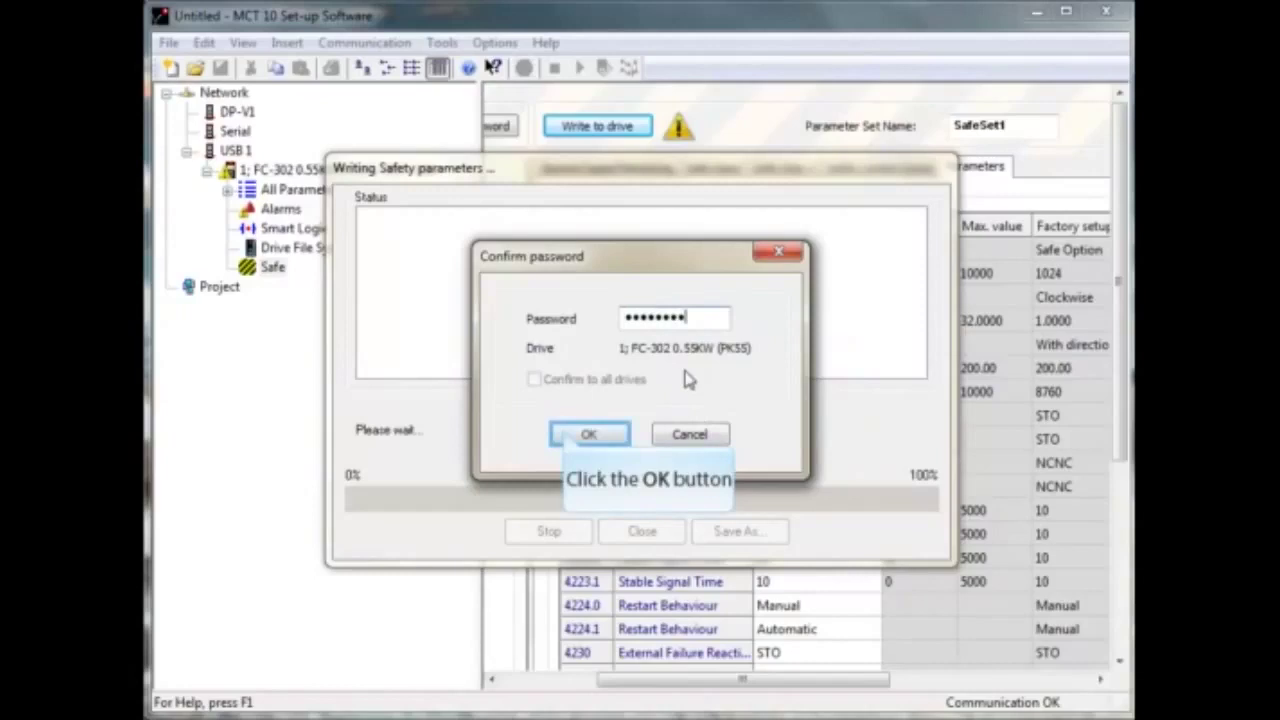
{"action": "left_click", "coordinate": [566, 437]}
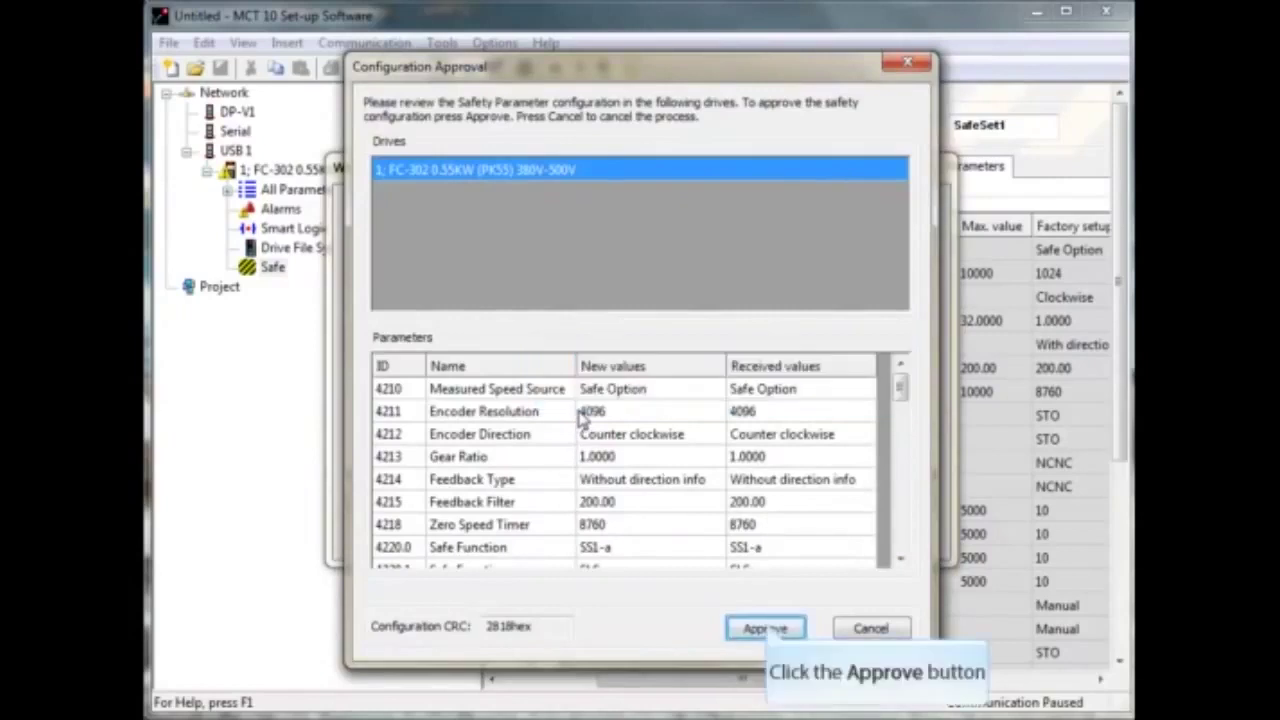
{"action": "left_click", "coordinate": [766, 628]}
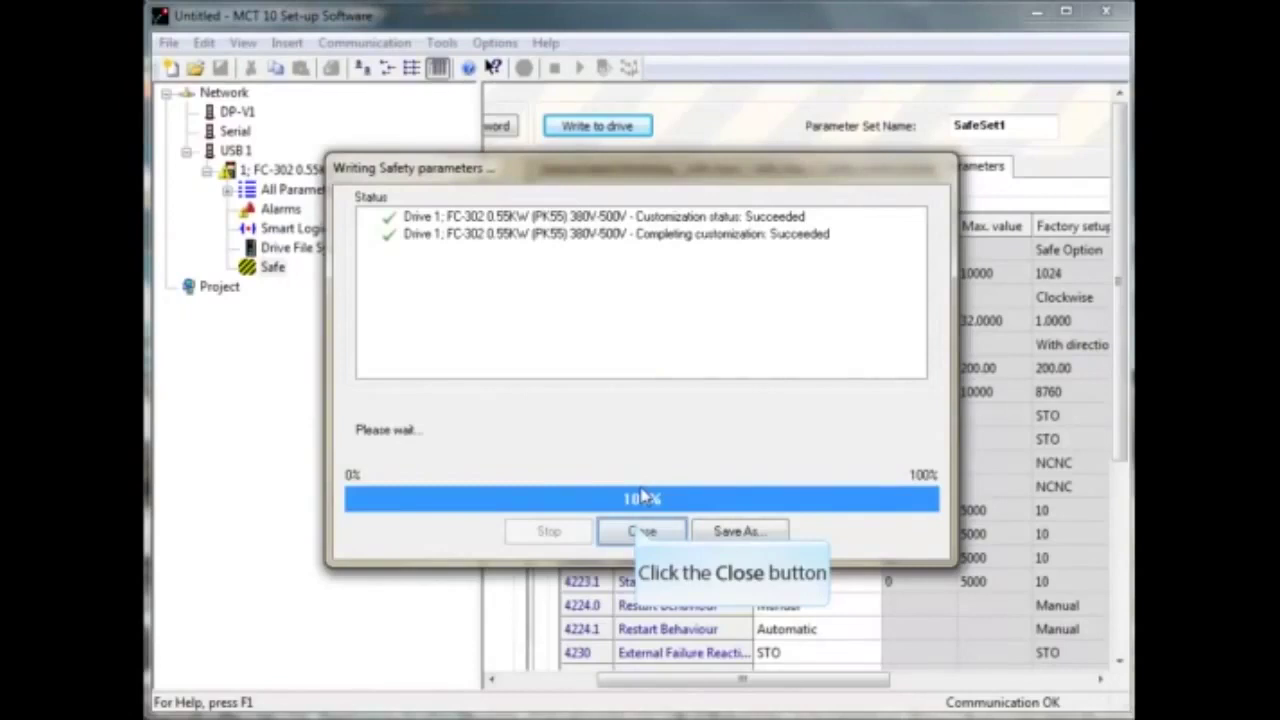
{"action": "left_click", "coordinate": [640, 530]}
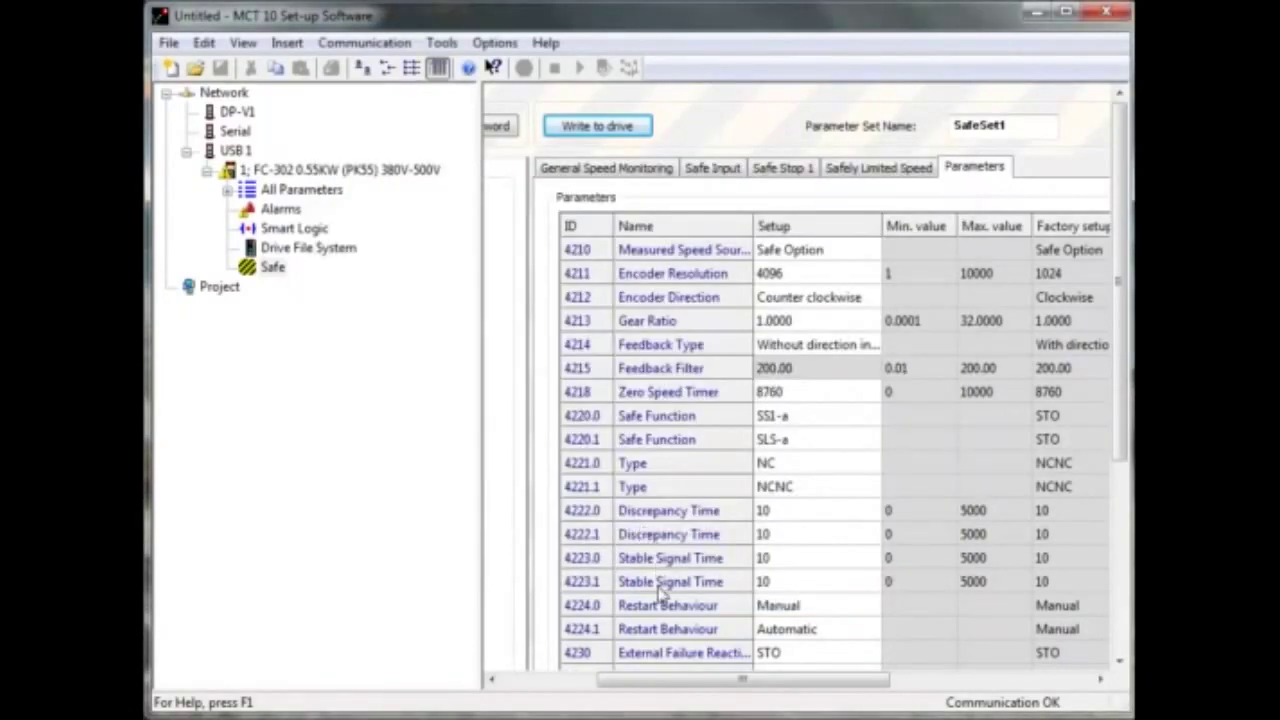
{"action": "left_click_drag", "start_coordinate": [643, 680], "coordinate": [545, 679]}
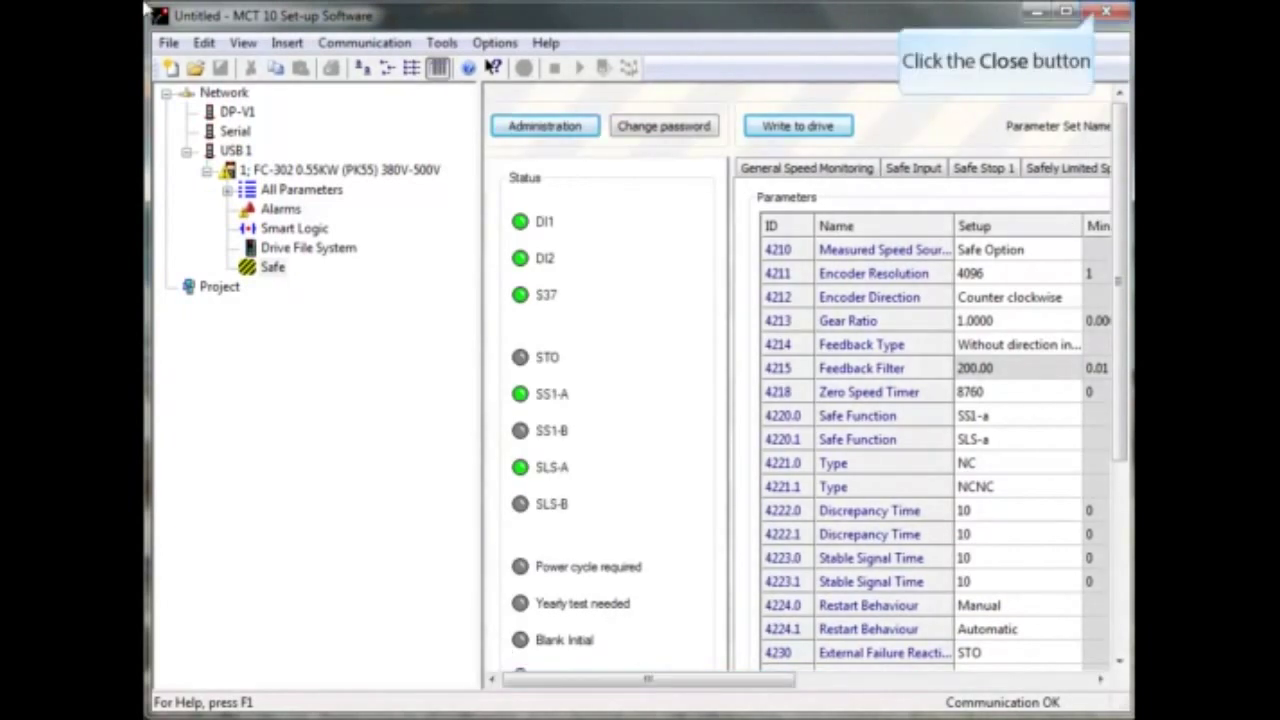
{"action": "left_click", "coordinate": [1105, 11]}
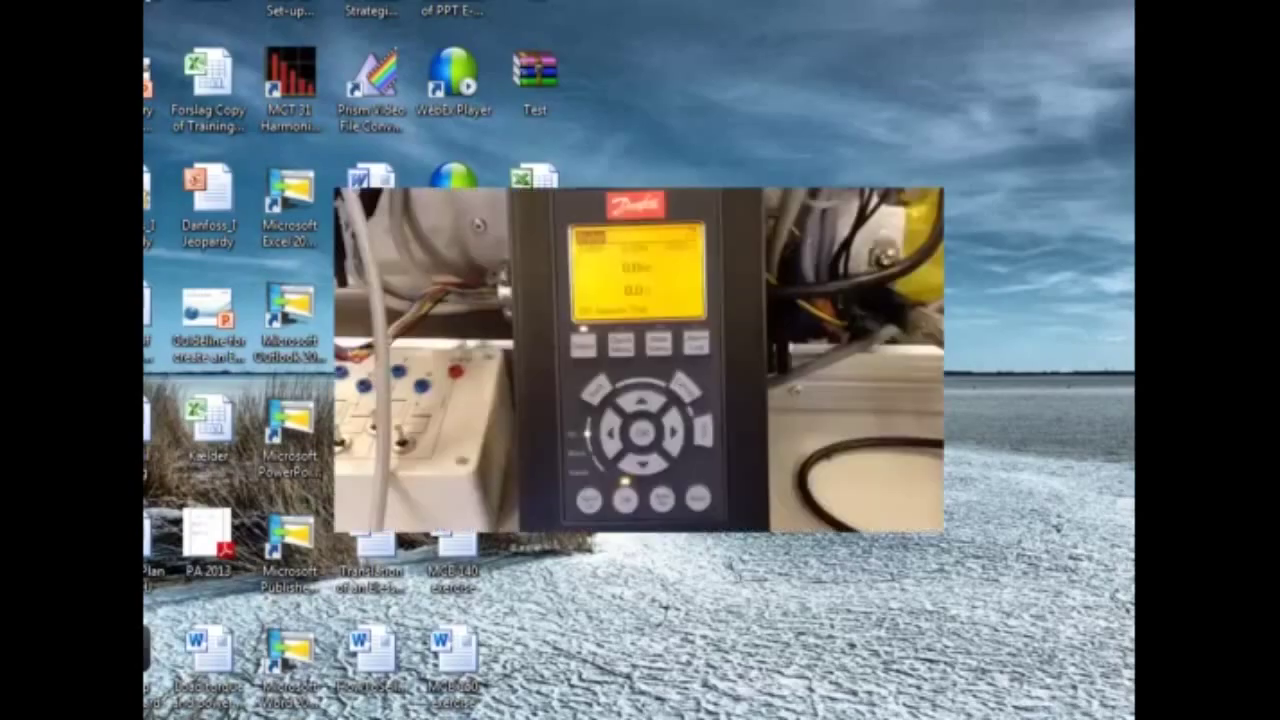